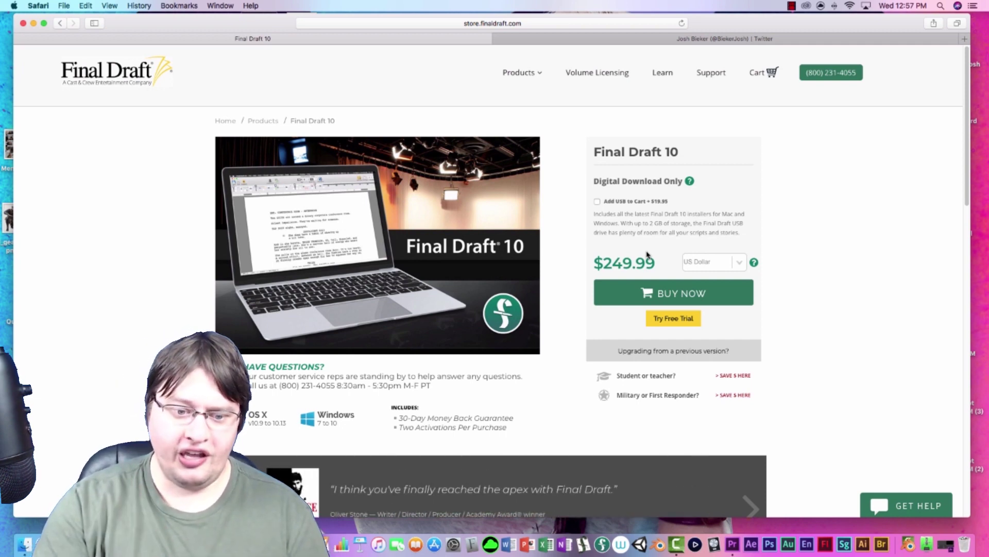
scroll(563, 320, down, 5)
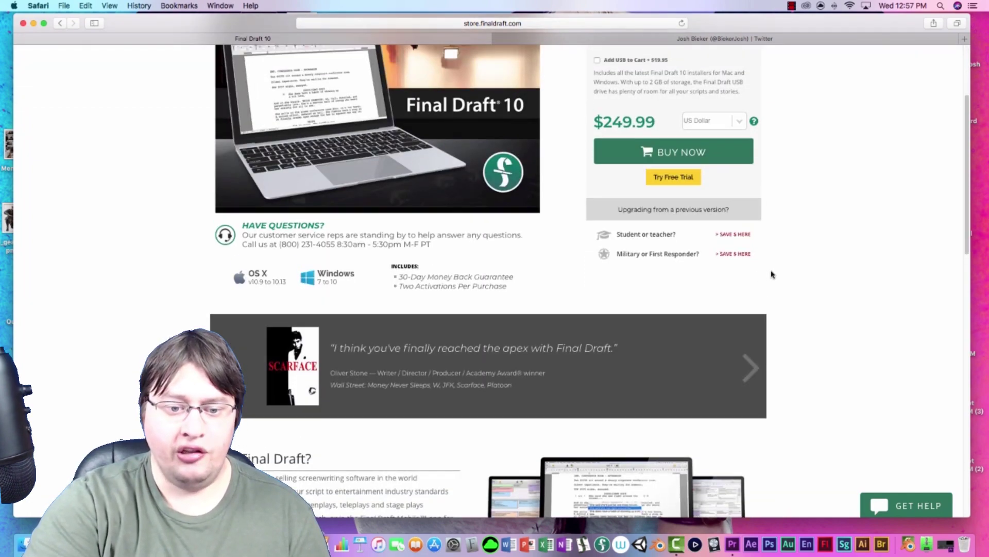
scroll(758, 286, up, 3)
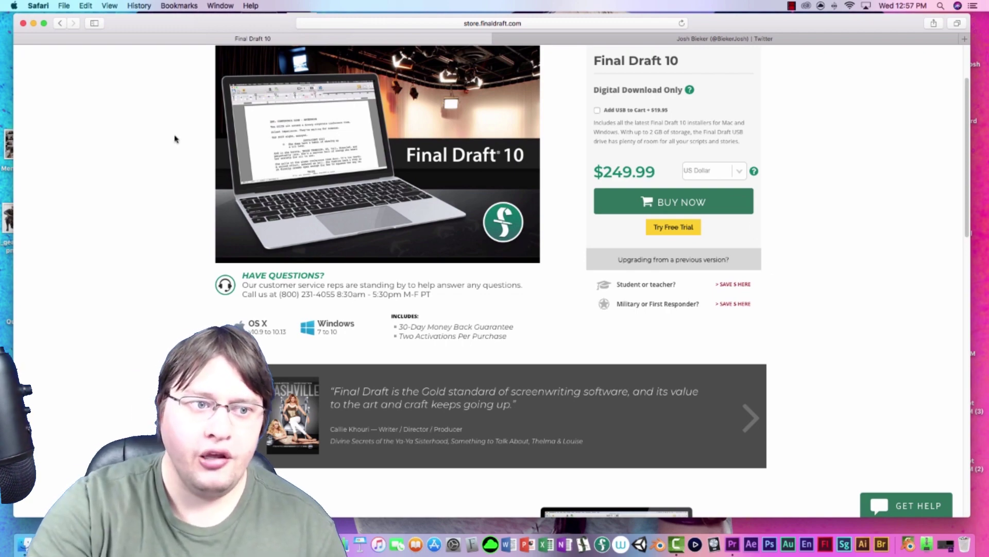
- Hide the browser, focus the desktop and launch Final Draft 10 from the Dock
click(35, 24)
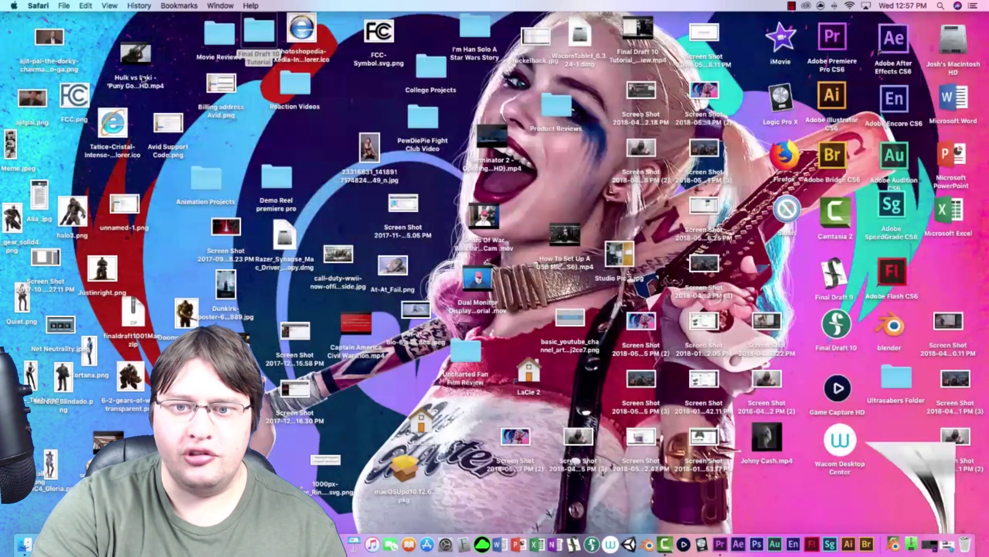
click(879, 476)
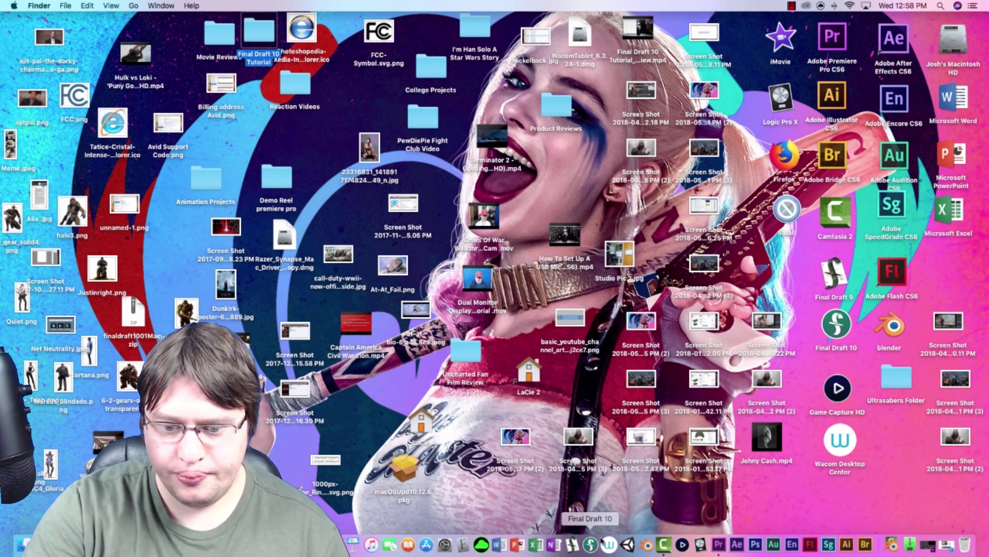
click(589, 543)
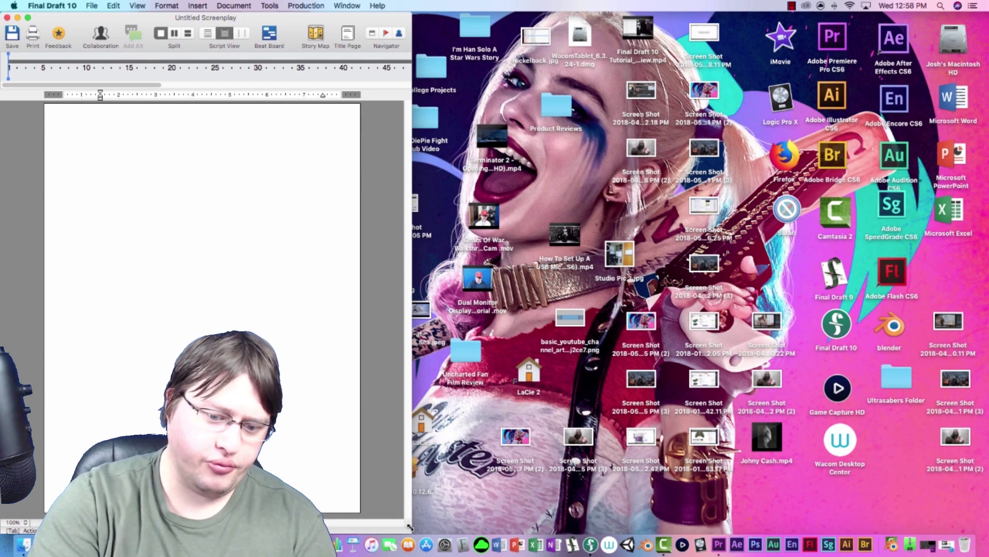
- Widen the screenplay window across the screen and bring up the Title Page
mouse_move(408, 517)
mouse_down()
mouse_move(812, 517)
mouse_move(966, 541)
mouse_up()
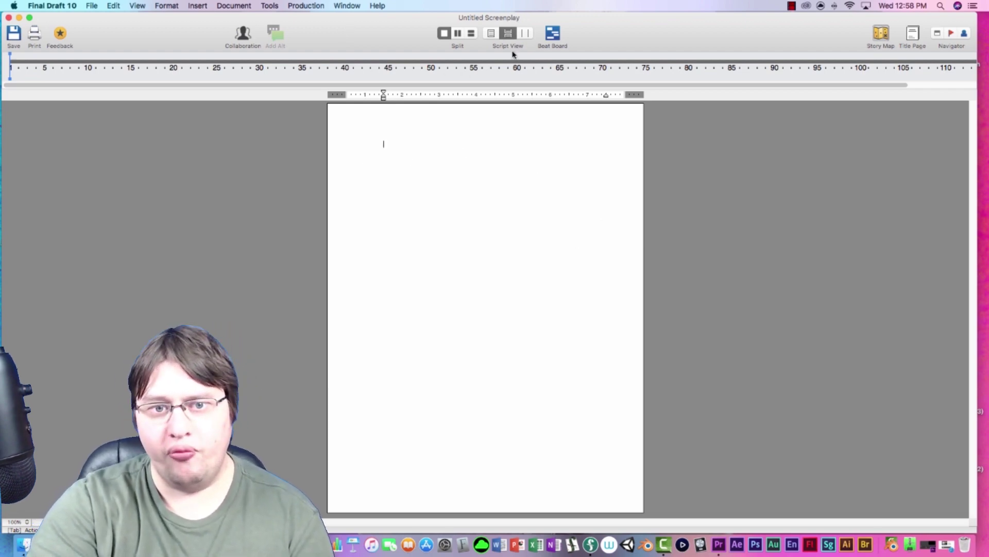
click(913, 33)
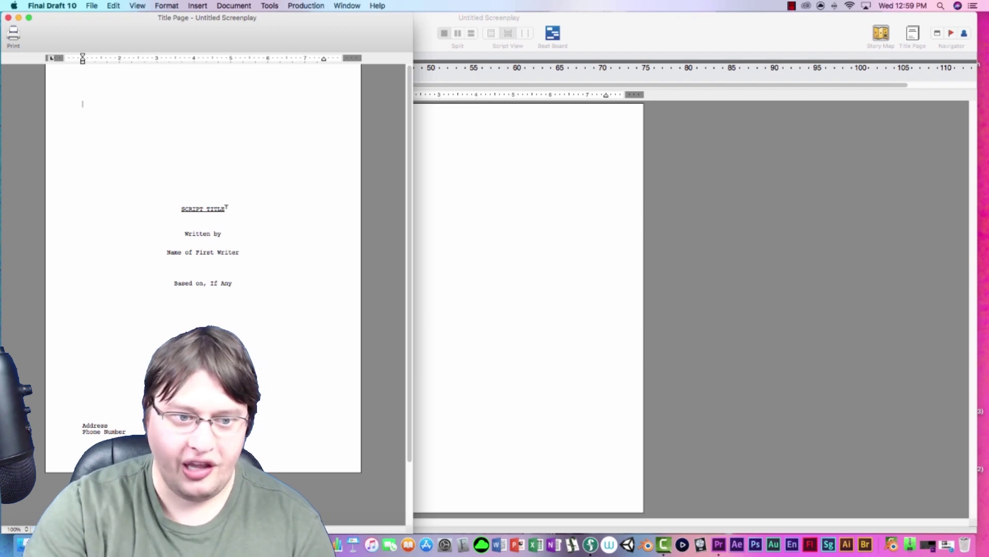
- Replace the placeholder title with THE BARON and fill in the writer credit
drag(226, 209, 181, 208)
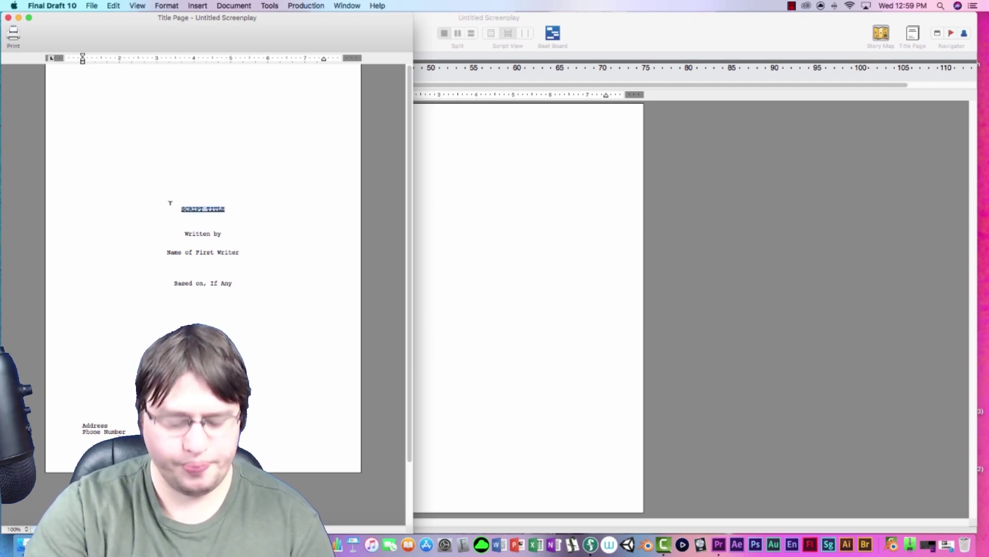
text(TH)
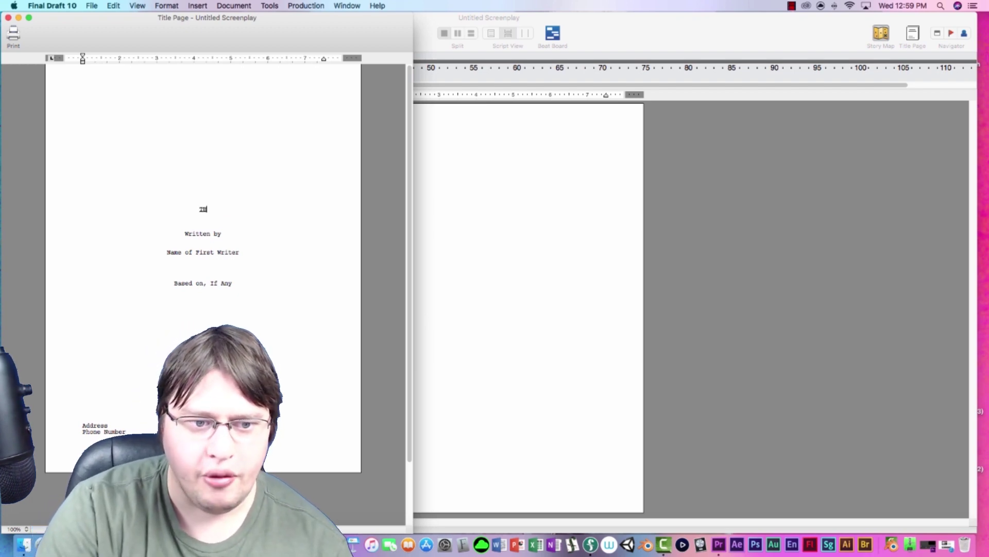
text(E BANDON)
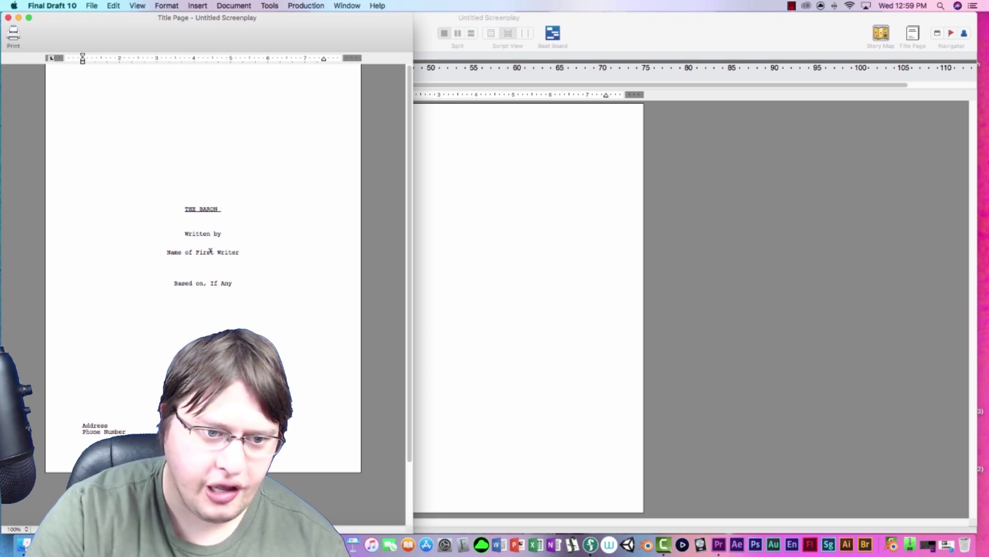
drag(239, 252, 168, 252)
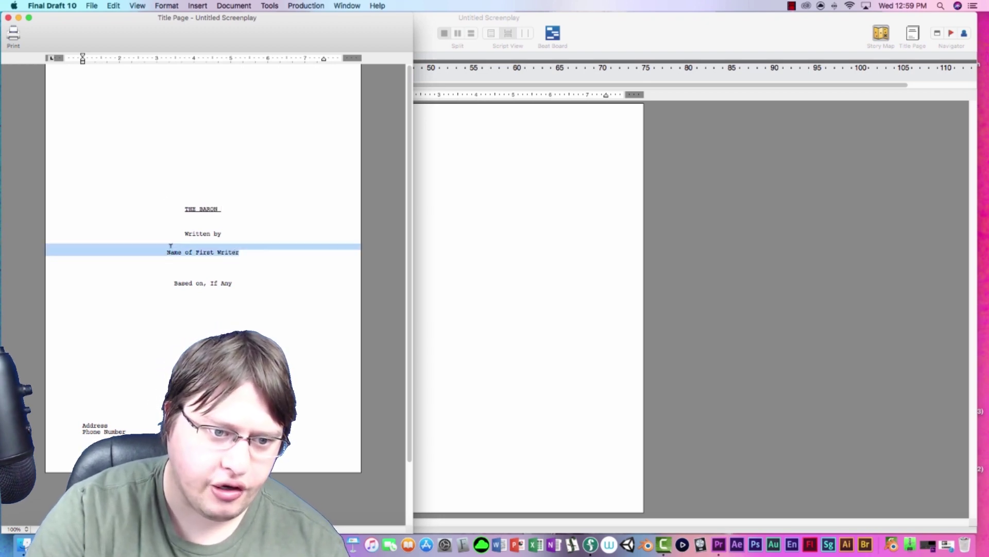
text(Josh Bieker)
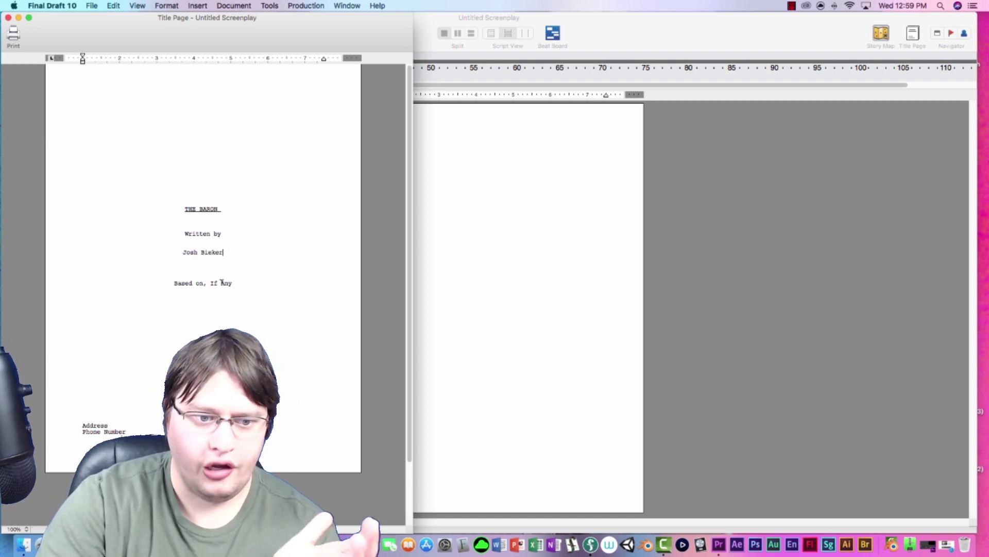
- Empty the Based on line of its source text and return to the script
drag(210, 284, 256, 283)
key(BackSpace)
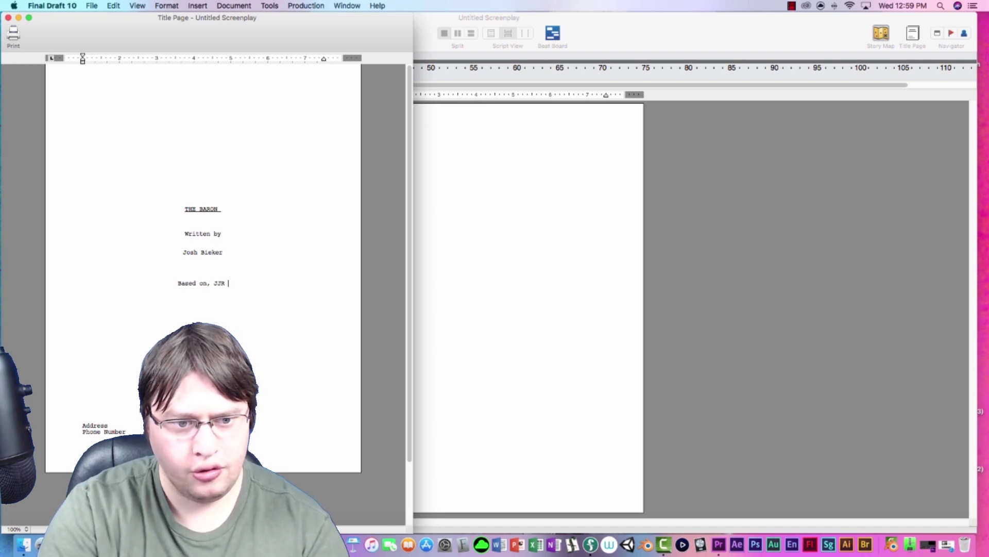
text(Tolk)
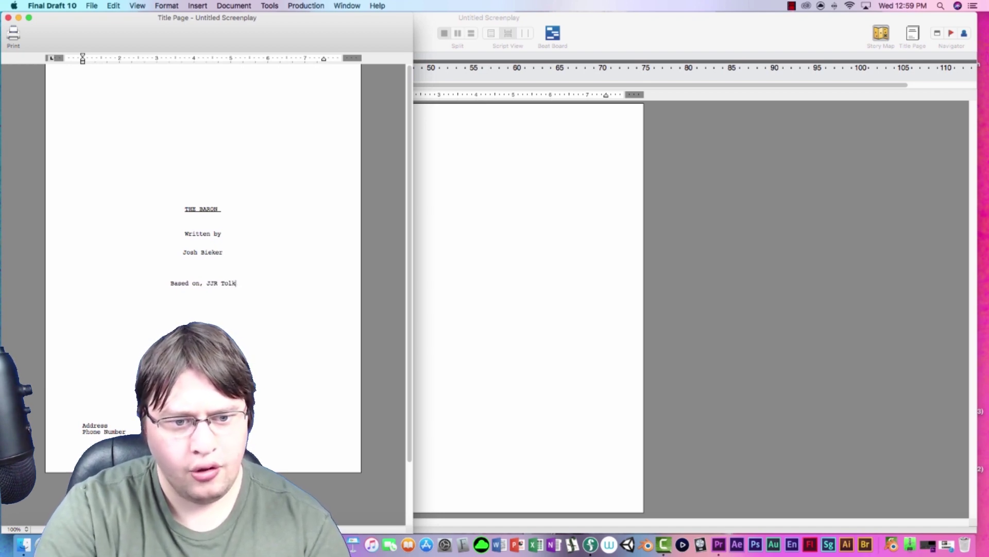
text(ein)
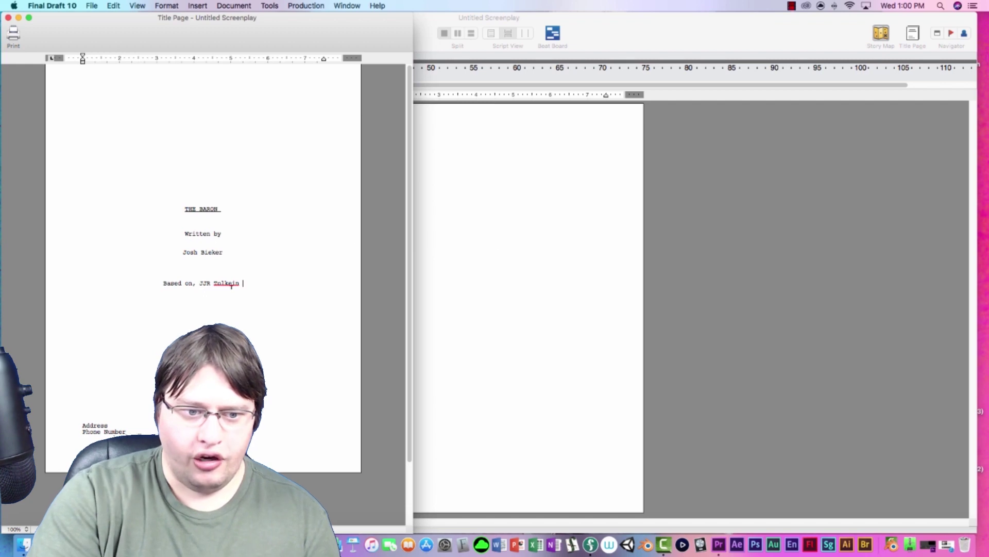
mouse_move(242, 283)
mouse_down()
mouse_move(175, 281)
mouse_move(199, 281)
mouse_up()
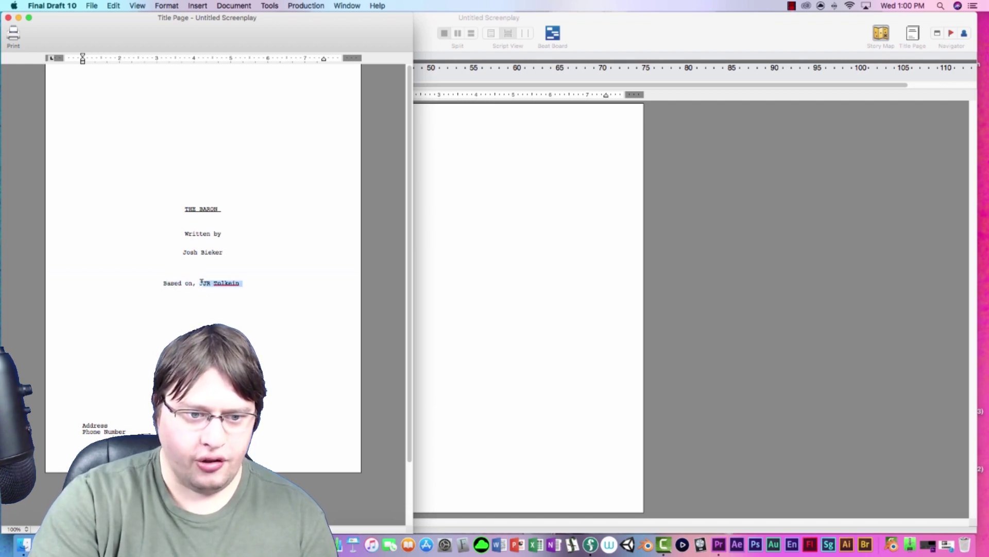
key(BackSpace)
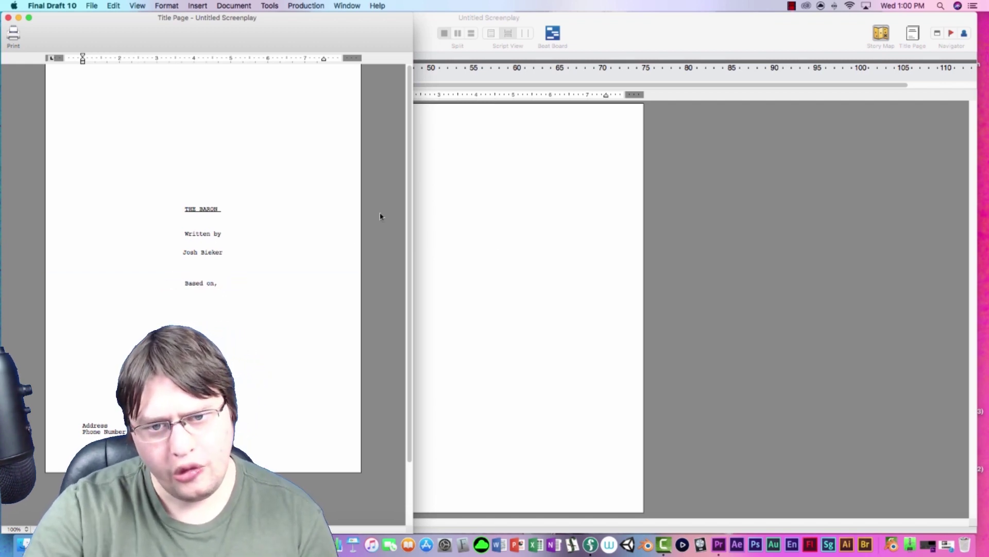
key(super+w)
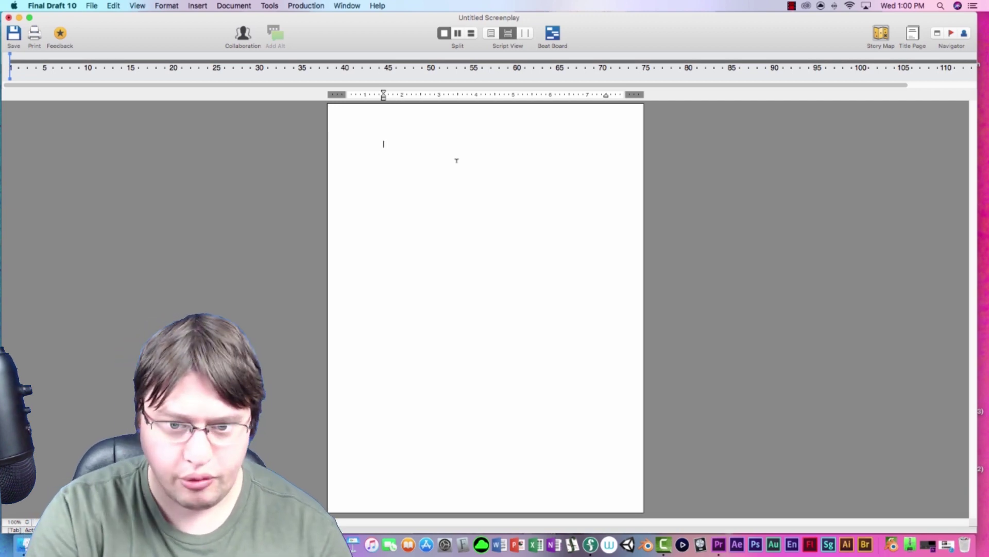
text(FADE FROM B)
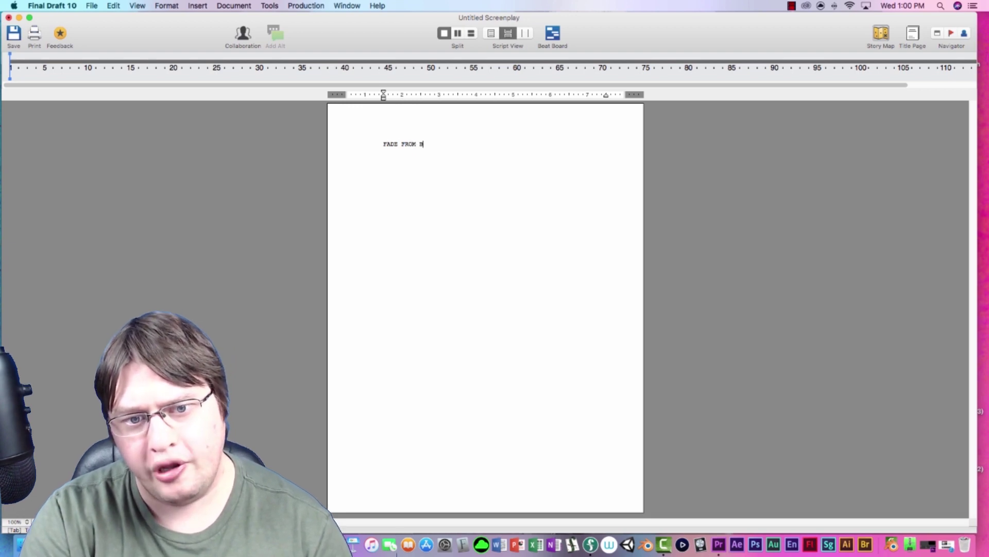
text(LACK:)
- Finish the FADE FROM BLACK: transition and start a scene heading line
key(Return)
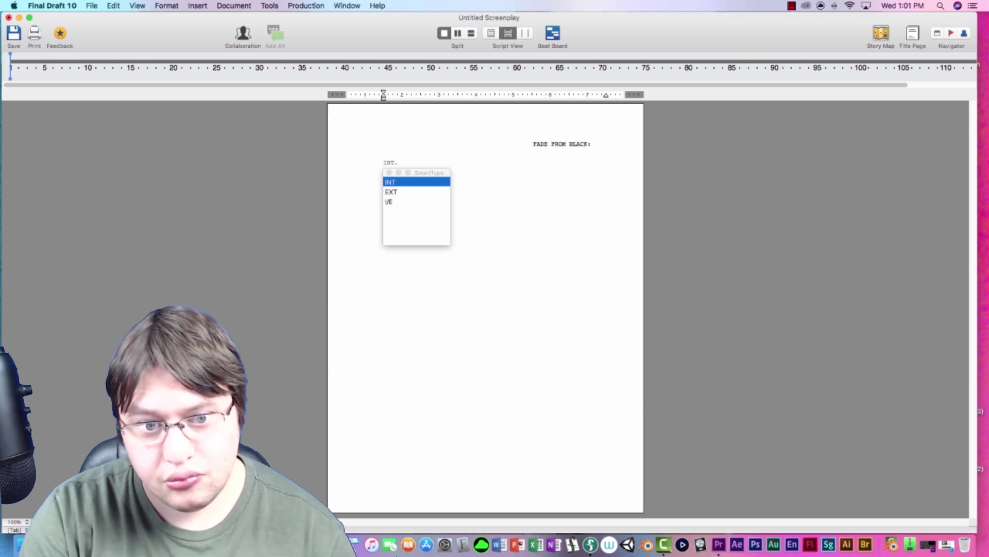
text(E)
- Accept EXT, complete the heading EXT. WAREHOUSE-NIGHT and move to an action line
key(Tab)
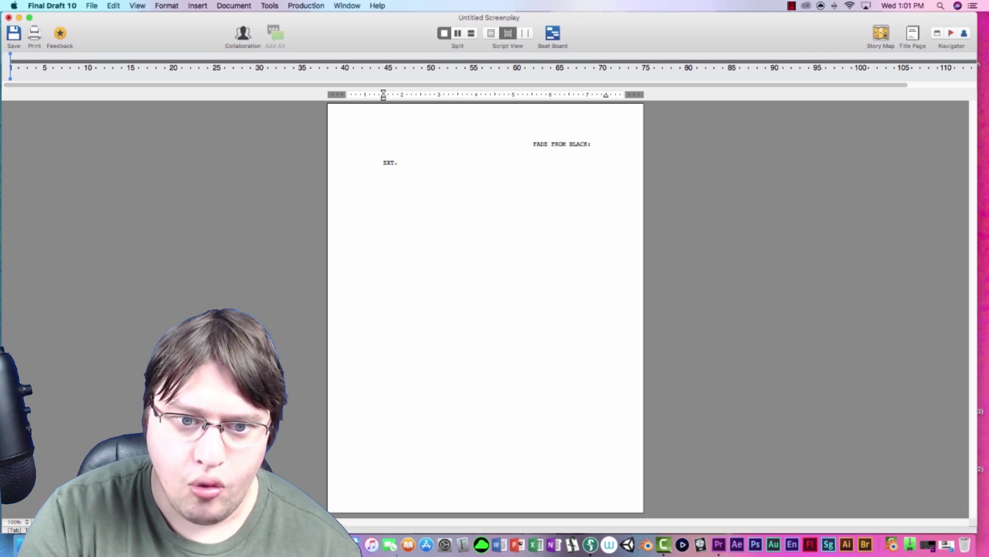
text(WAREHOUSE -)
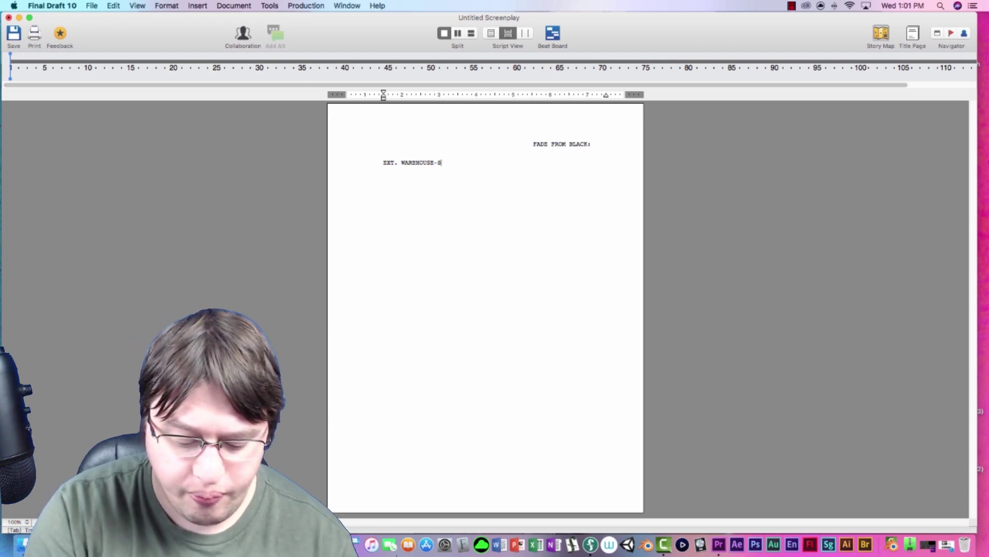
text(MIGHT)
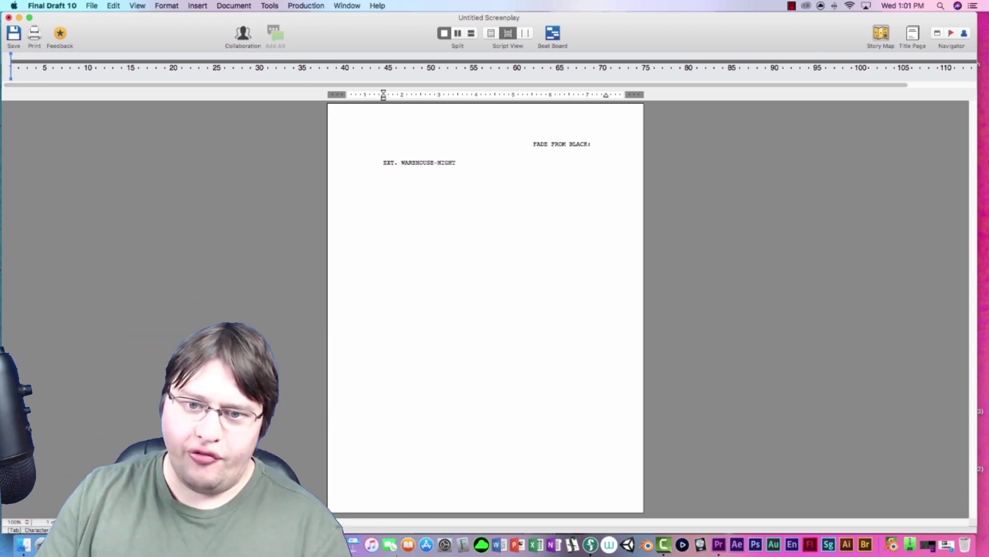
key(Return)
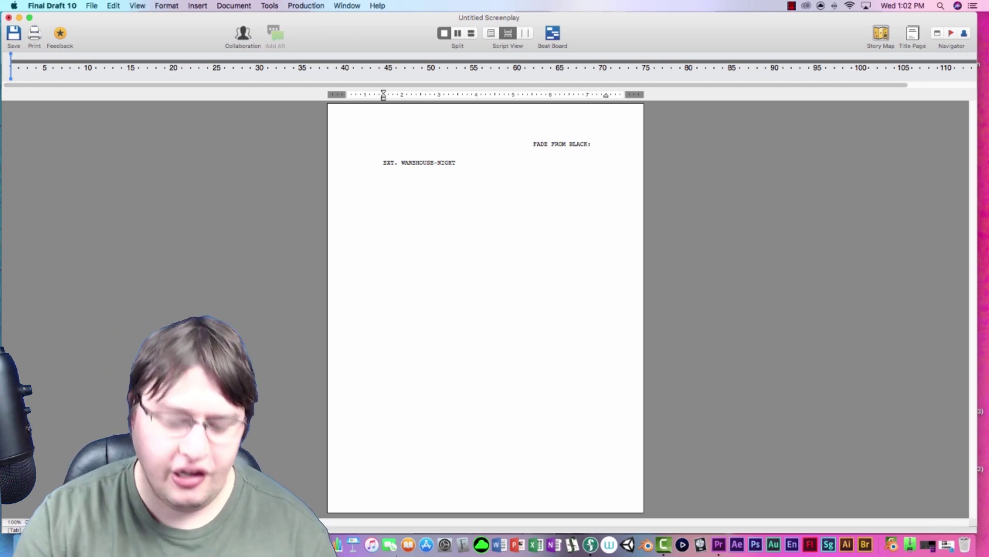
text(Camera pans over a warehouse)
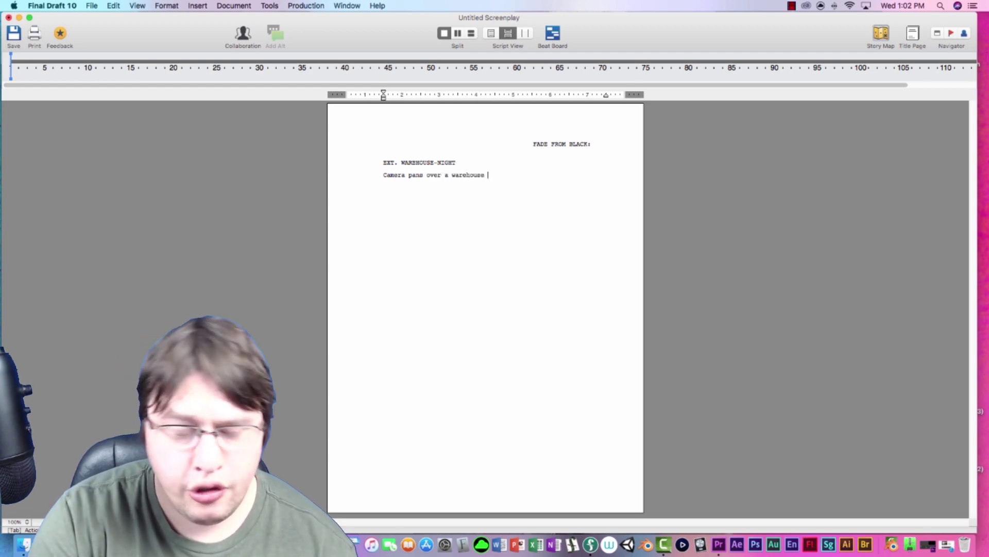
text(building in)
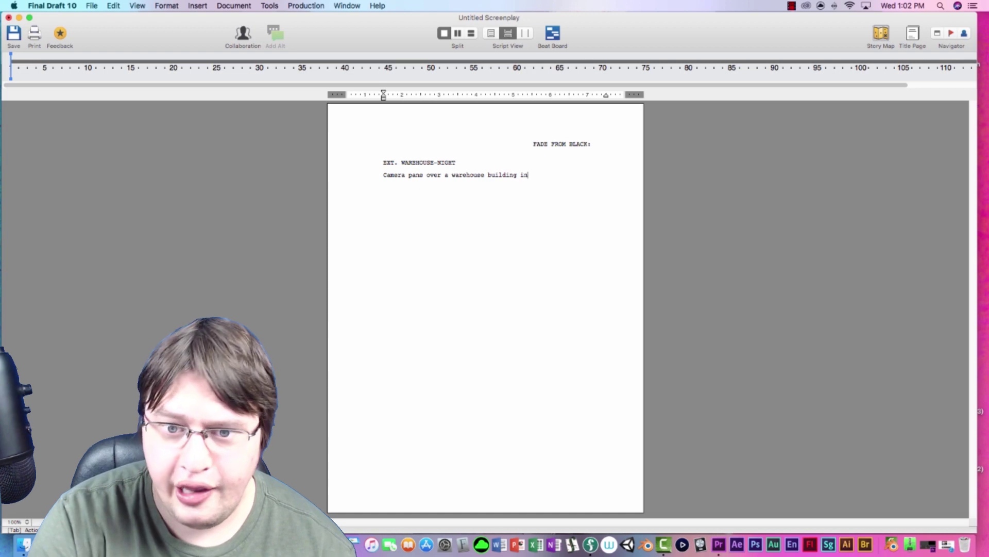
text( New York )
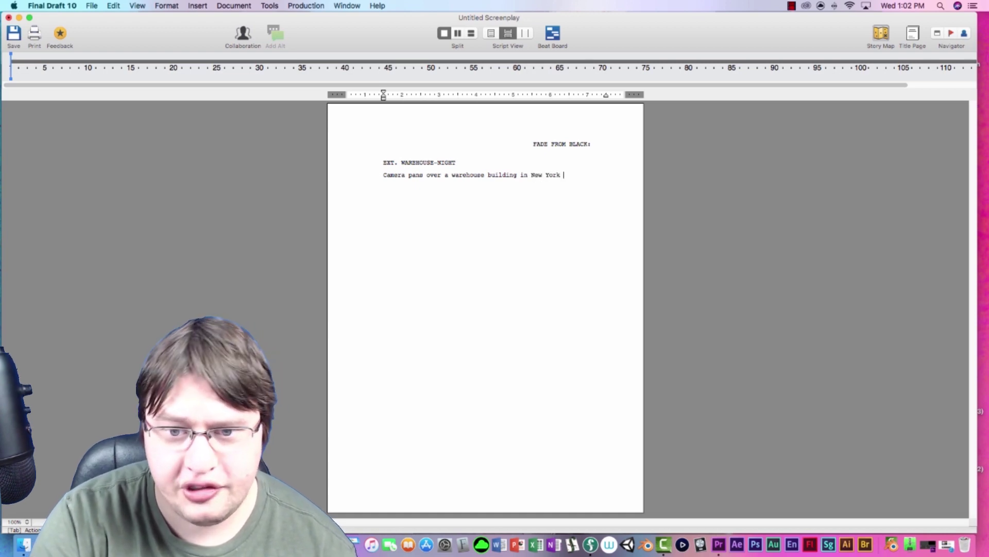
text(City.)
- Write the action of Johnny biking in, sliding into the turn and walking inside, fixing typos and stray letters
key(Return)
text(Johnny)
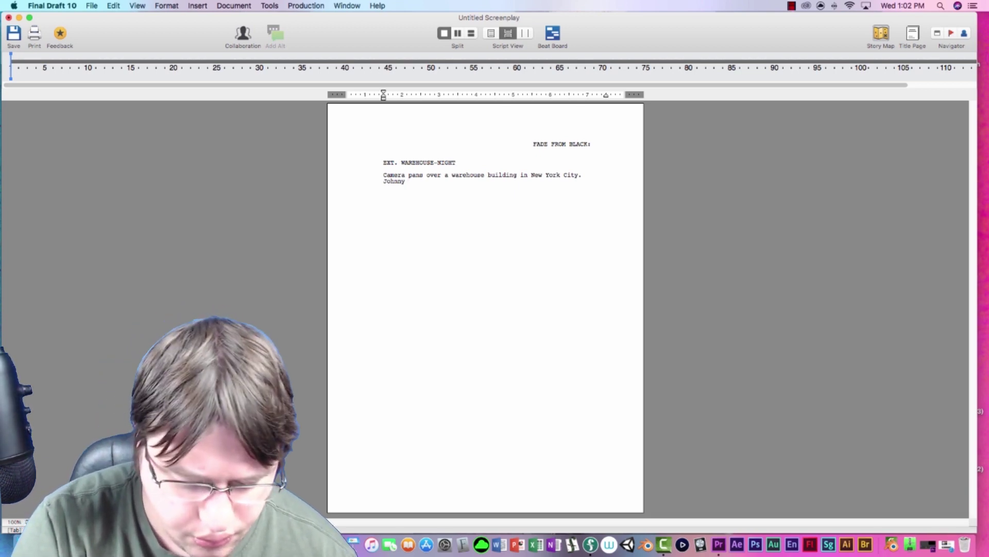
text( enters t)
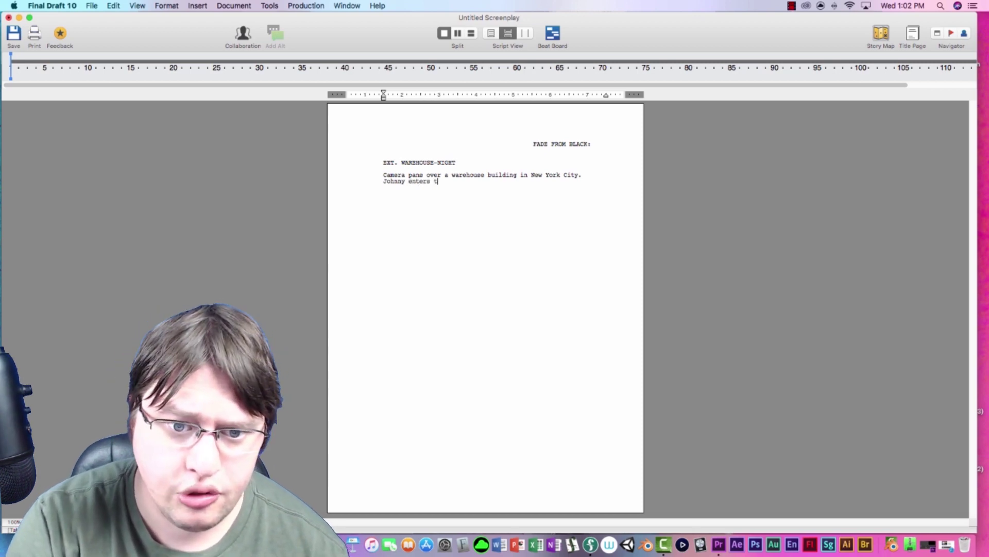
key(BackSpace)
key(BackSpace)
key(BackSpace)
key(BackSpace)
key(BackSpace)
key(BackSpace)
key(BackSpace)
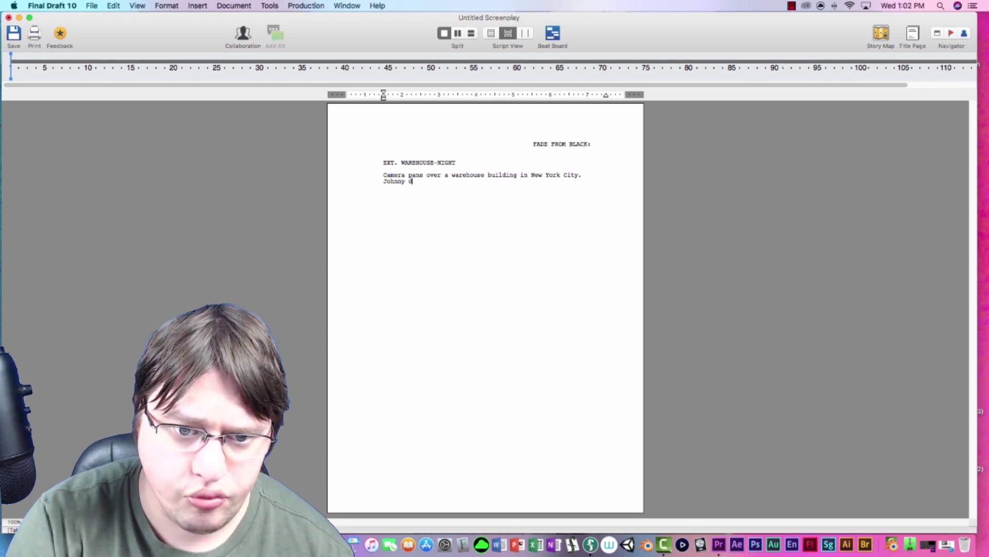
text(rides a bic)
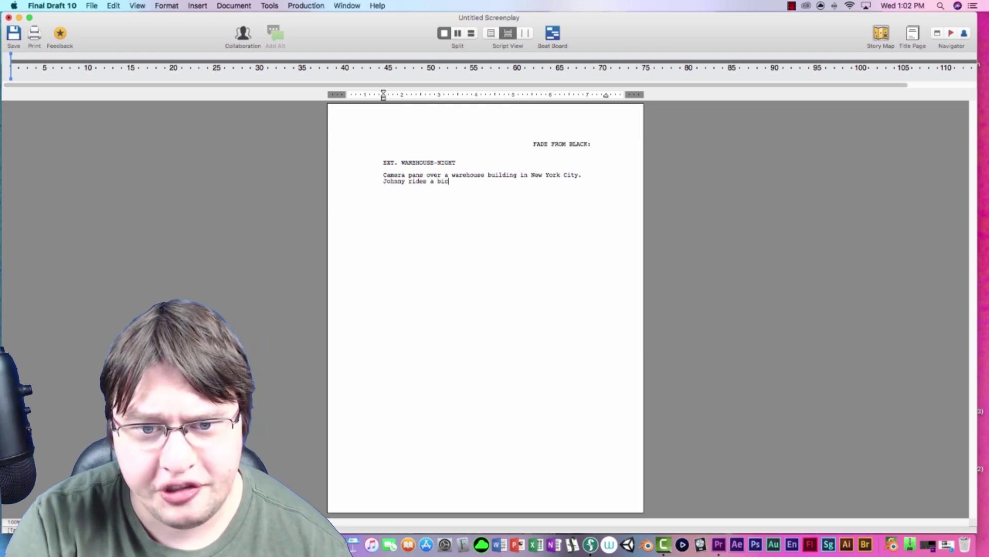
text(ycle )
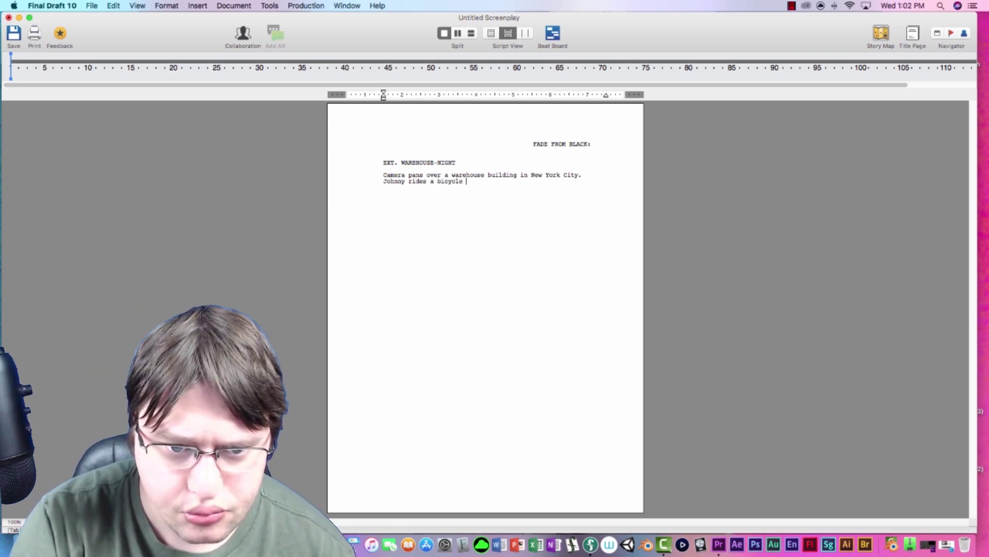
text(and slides int)
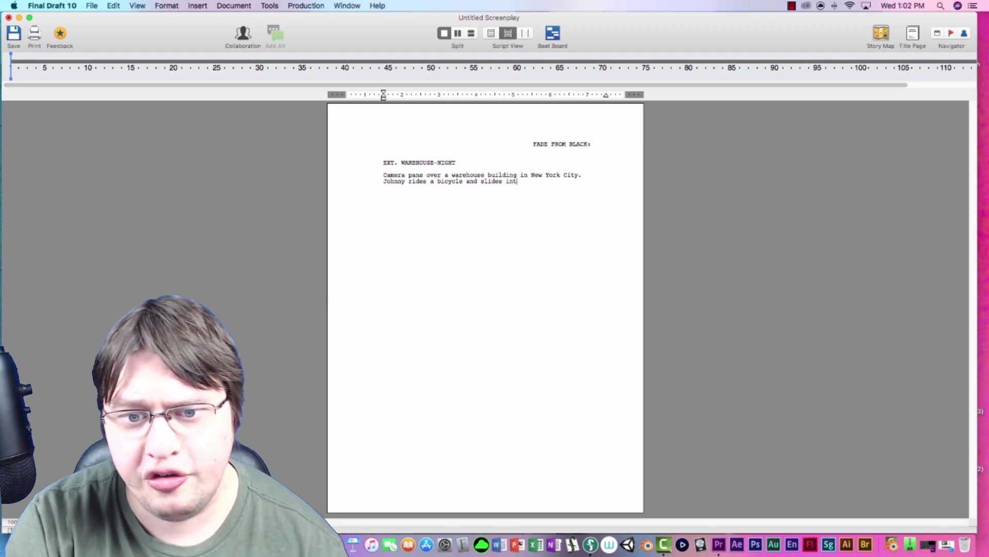
text(o the tu)
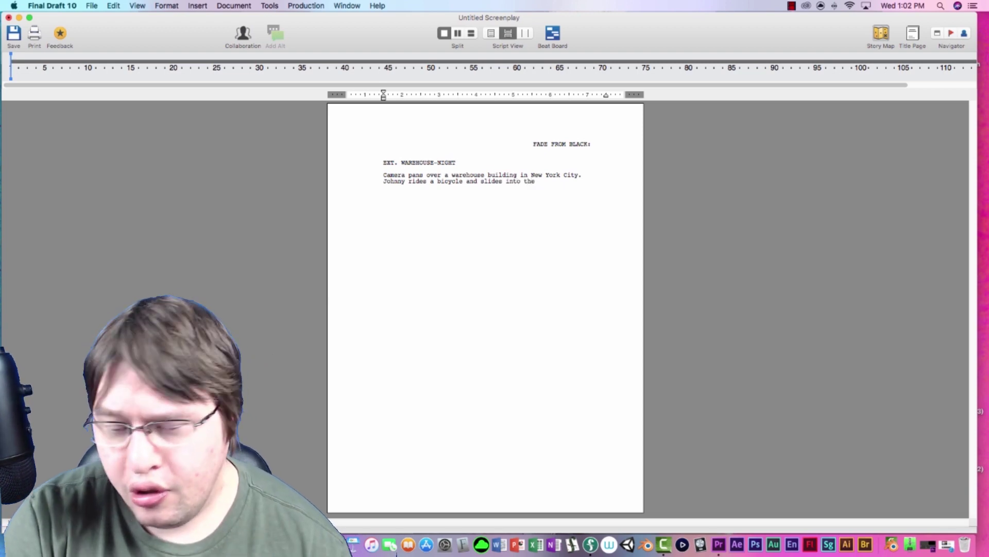
text(rn.)
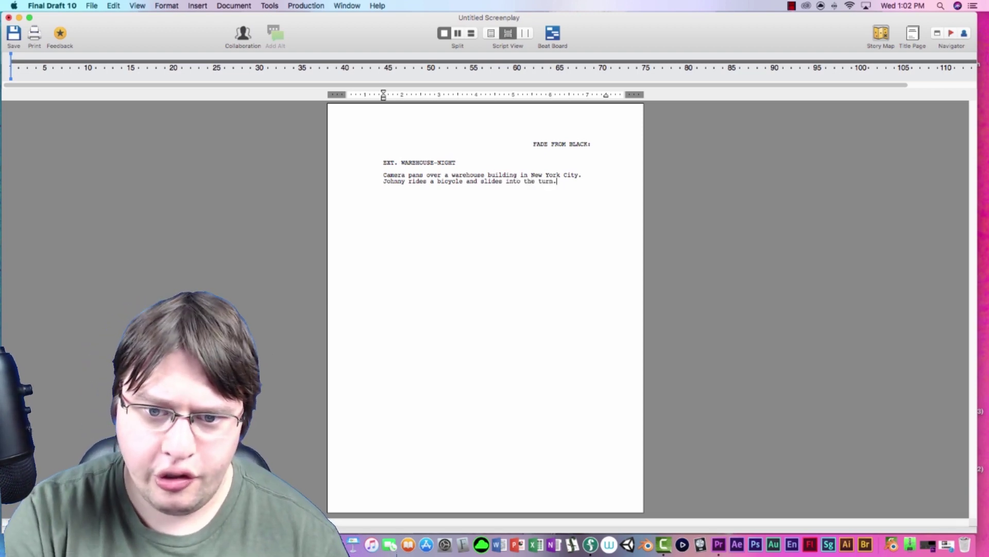
text( Opening the door as h)
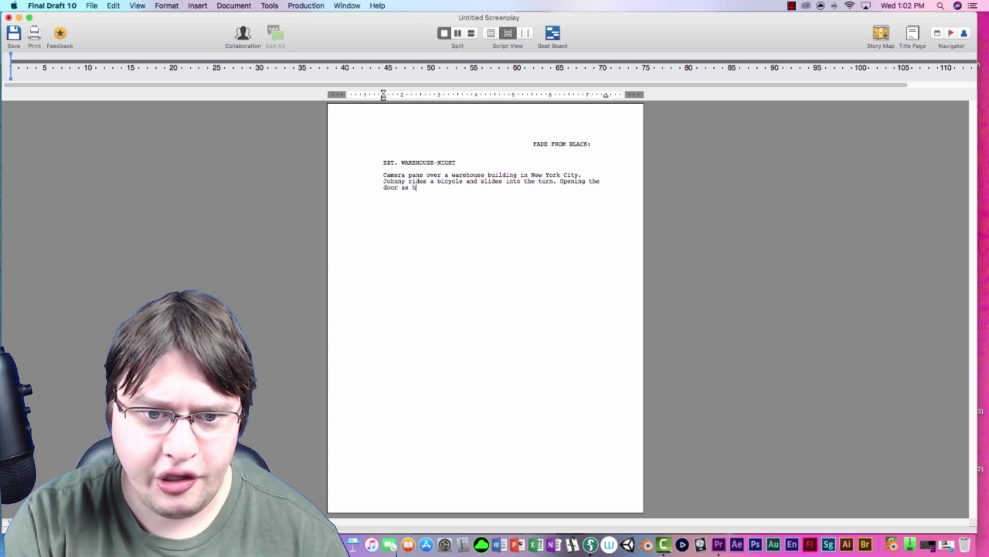
text(e walksinside.)
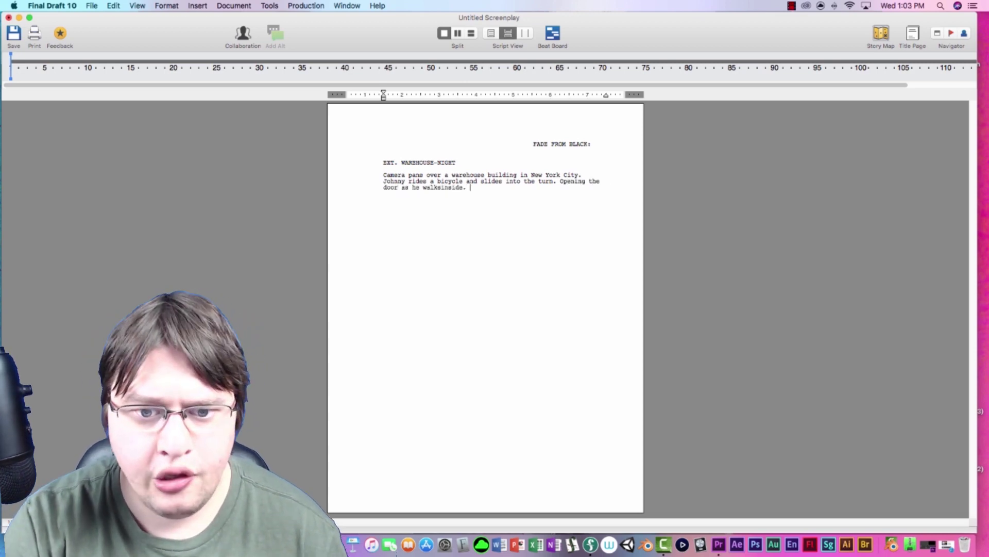
key(Return)
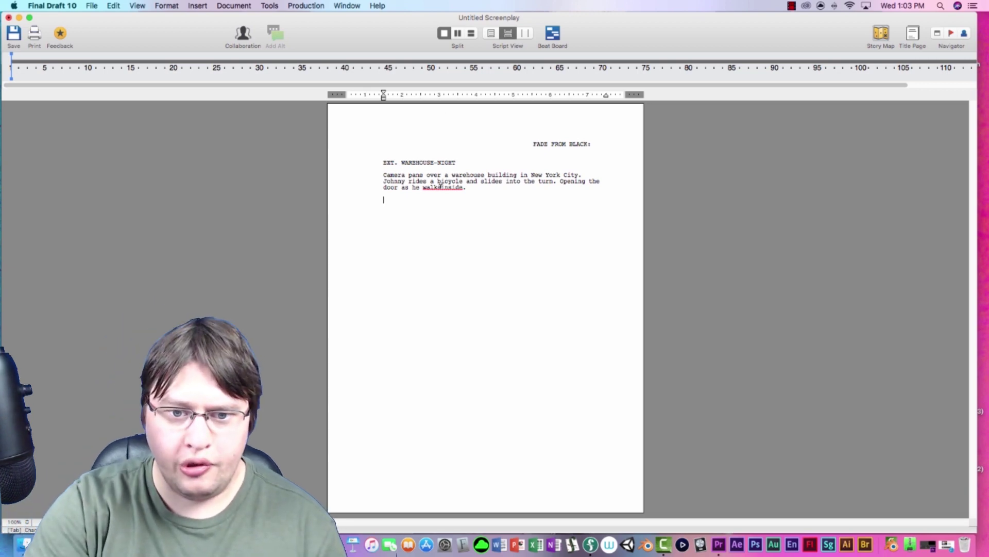
text(T)
key(BackSpace)
key(BackSpace)
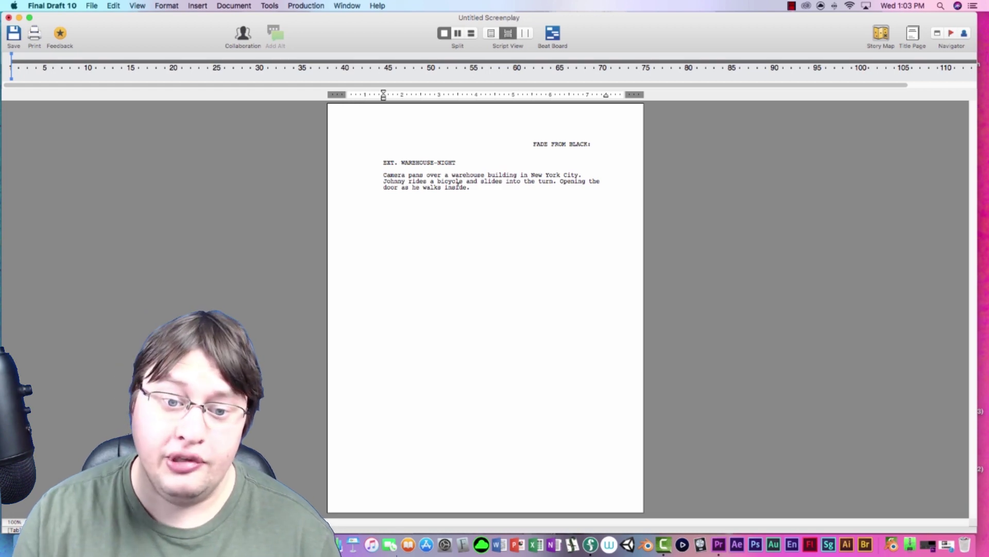
text(T)
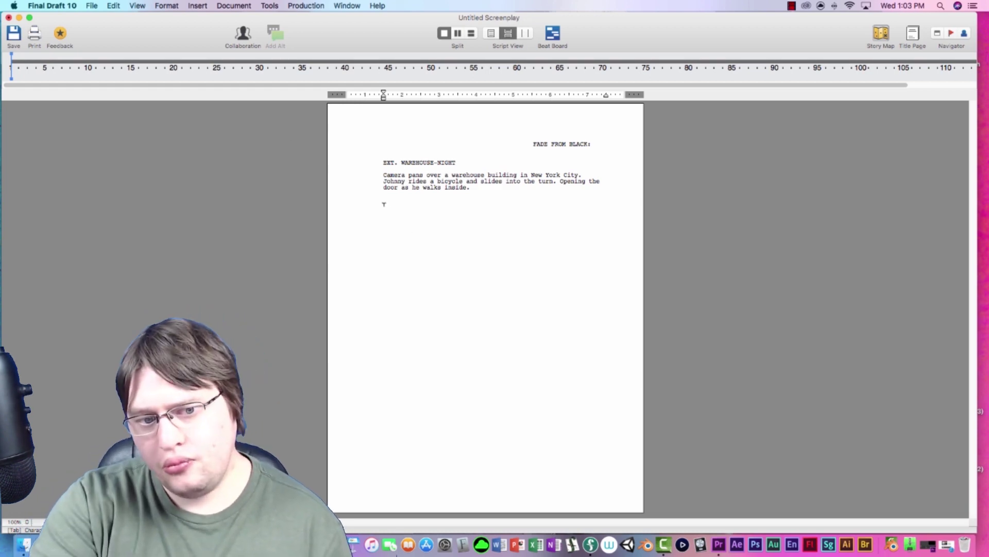
key(BackSpace)
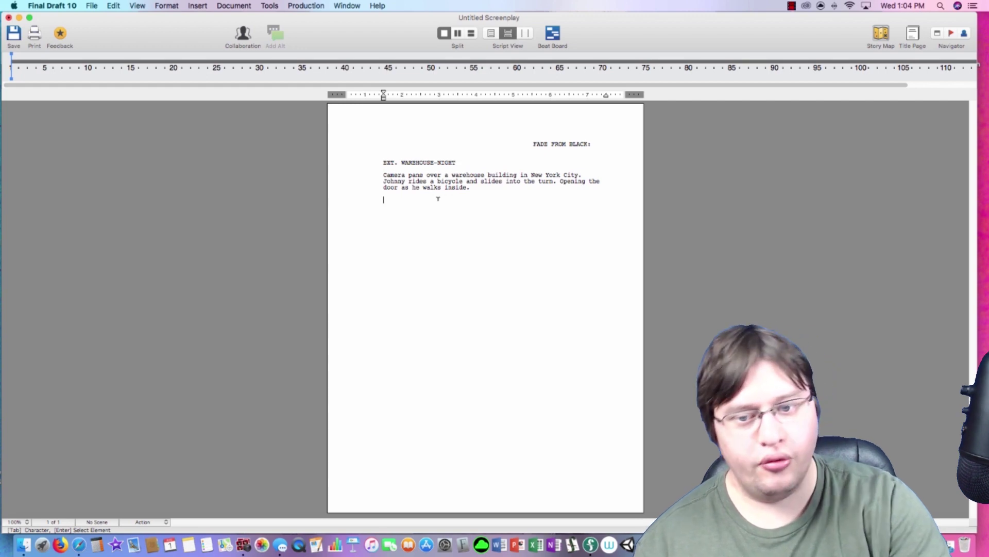
- Add the scene heading INT. WAREHOUSE-NIGHT, accepting NIGHT from the time-of-day list
key(Return)
text(INT.)
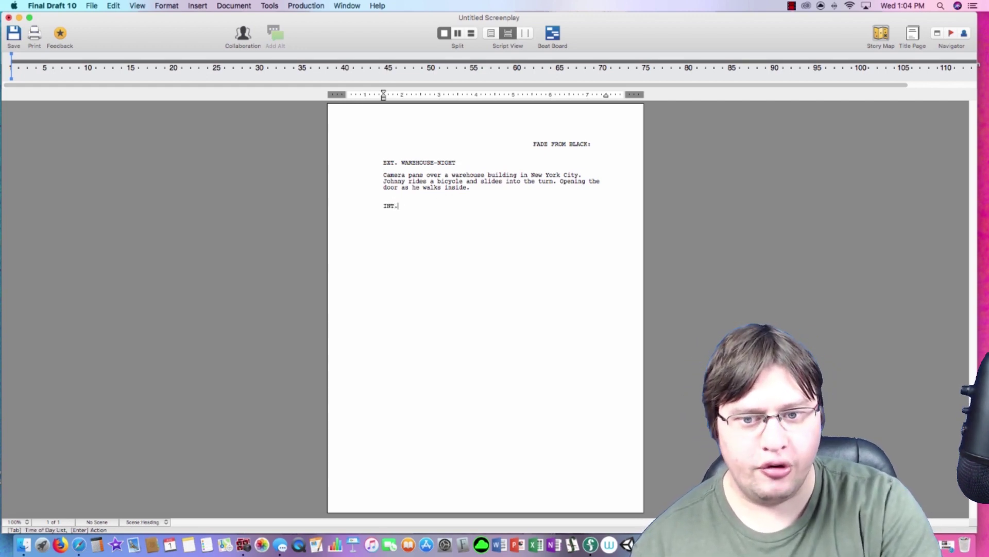
text(WAREHOUSE)
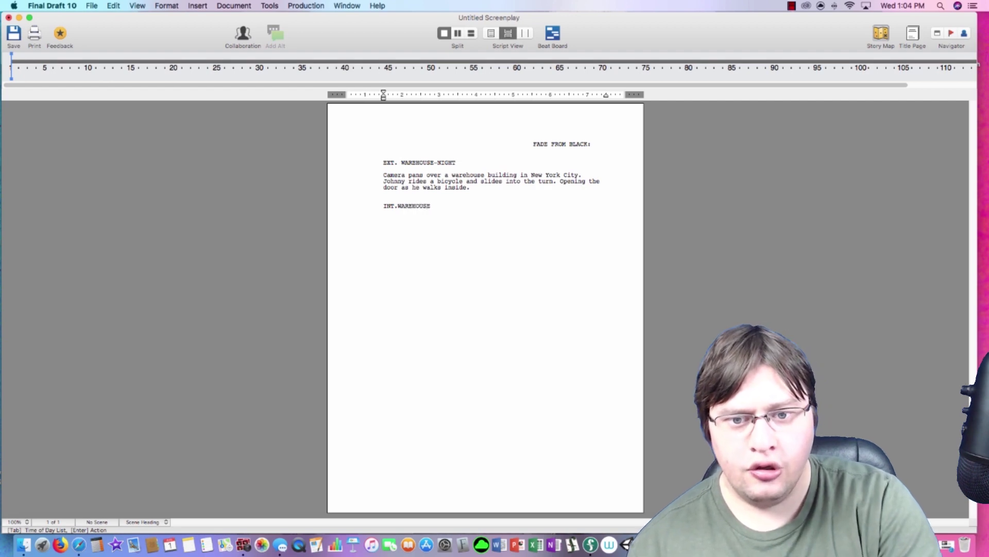
text(-NIGHT)
key(Return)
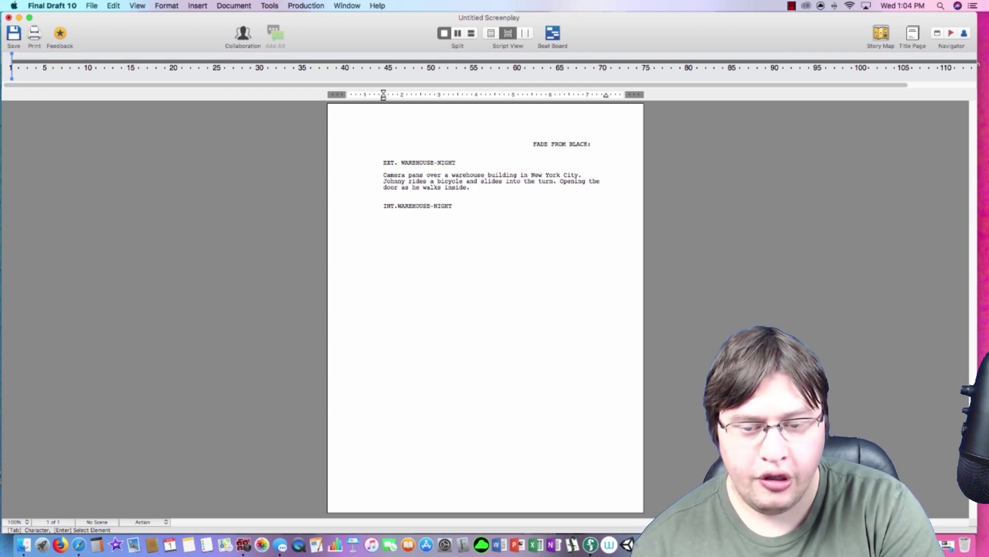
text(Baron paces about)
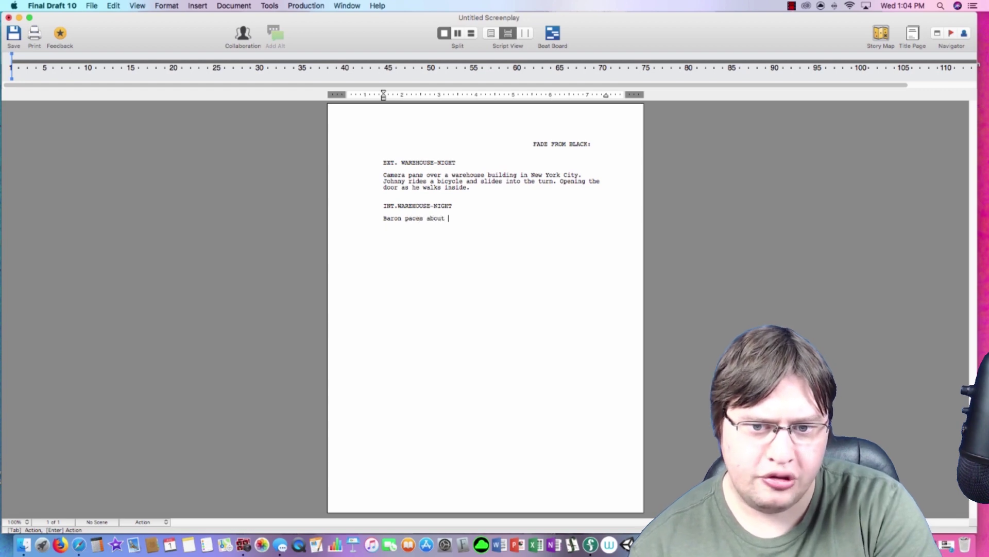
text(e )
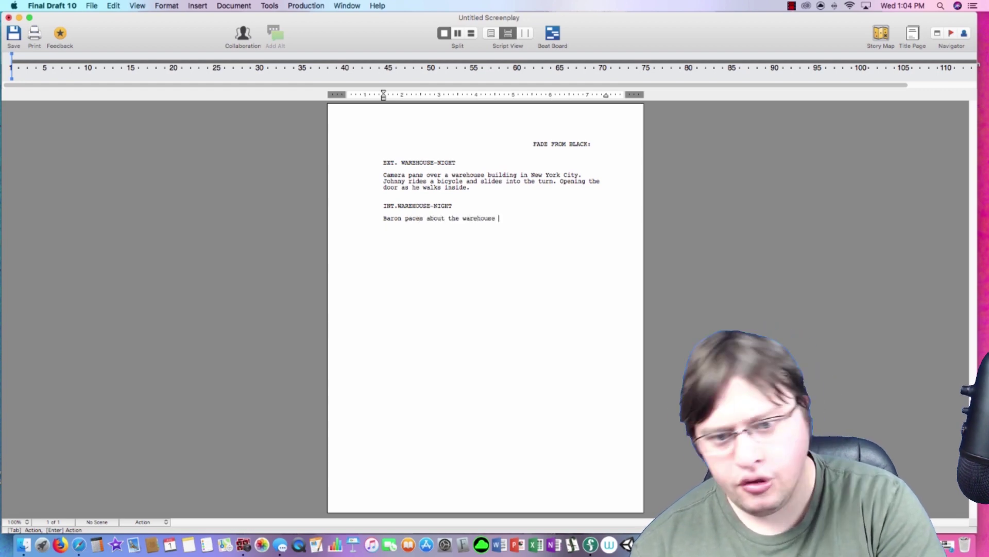
text(entrance, his assistance watches with a nervou)
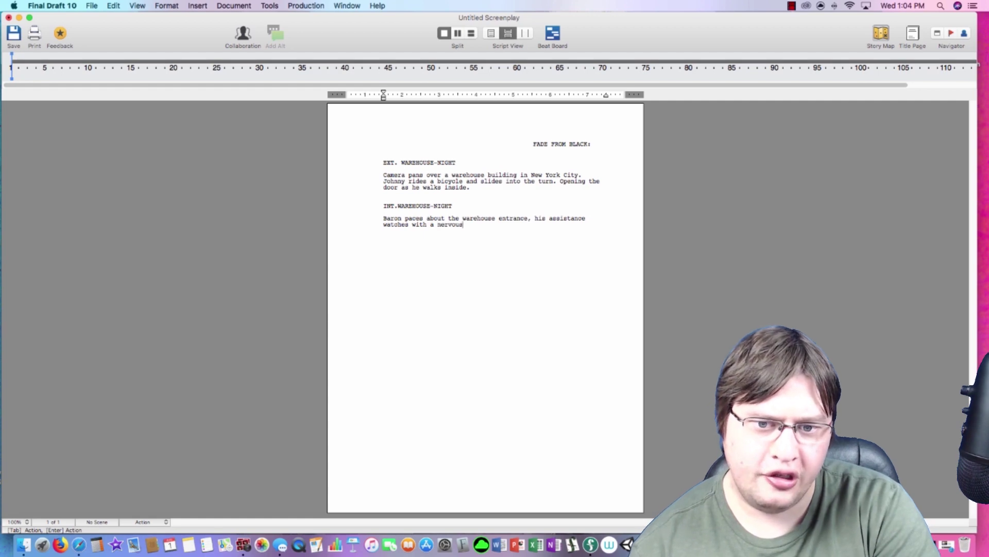
text(ssion on his face fearing what he)
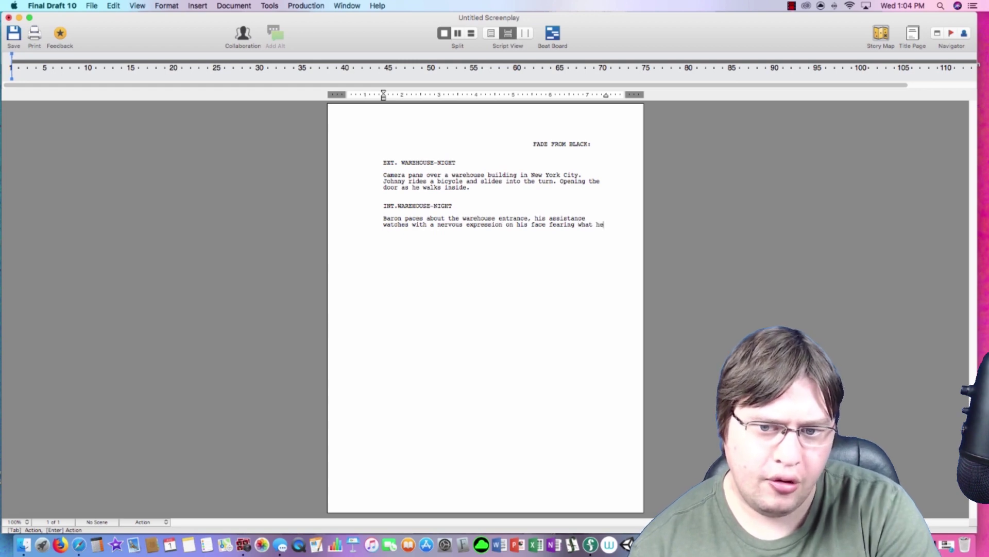
text(do when)
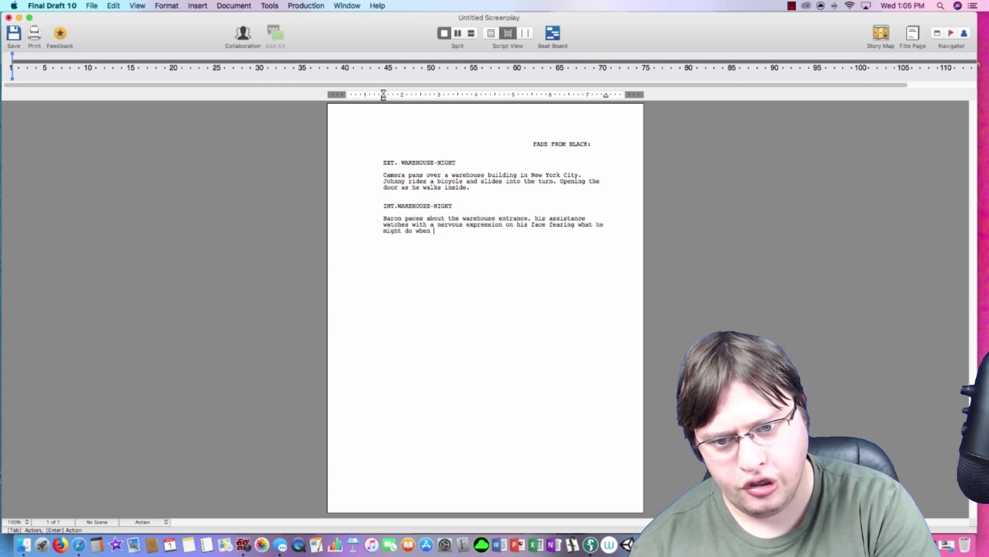
text( Johnny )
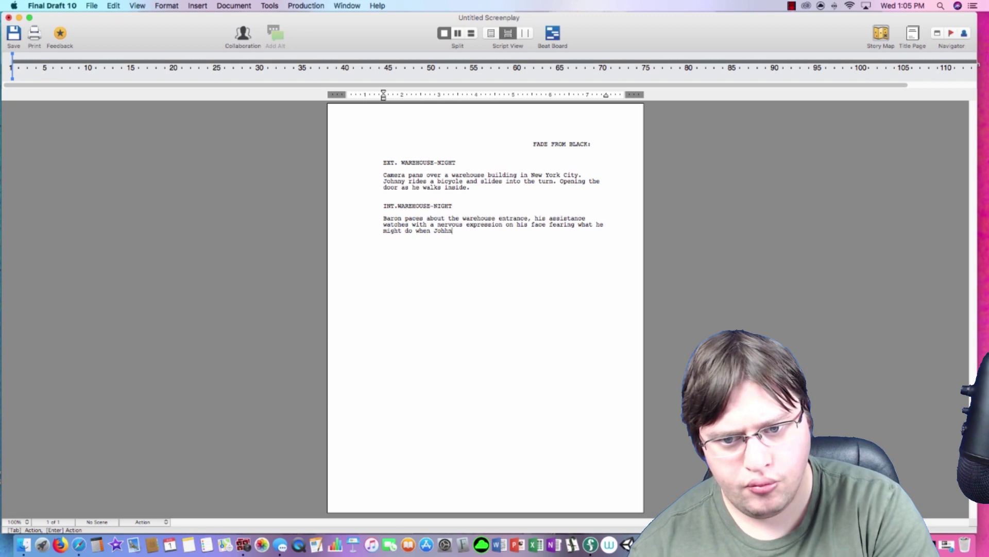
text(showshimself.)
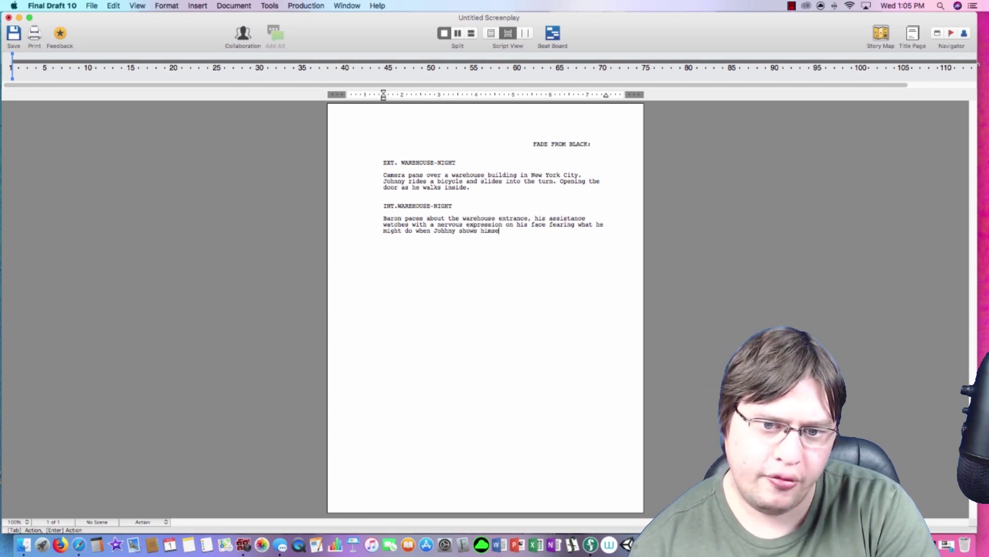
- End the paragraph about Baron pacing and his nervous assistant, starting a new line
key(Return)
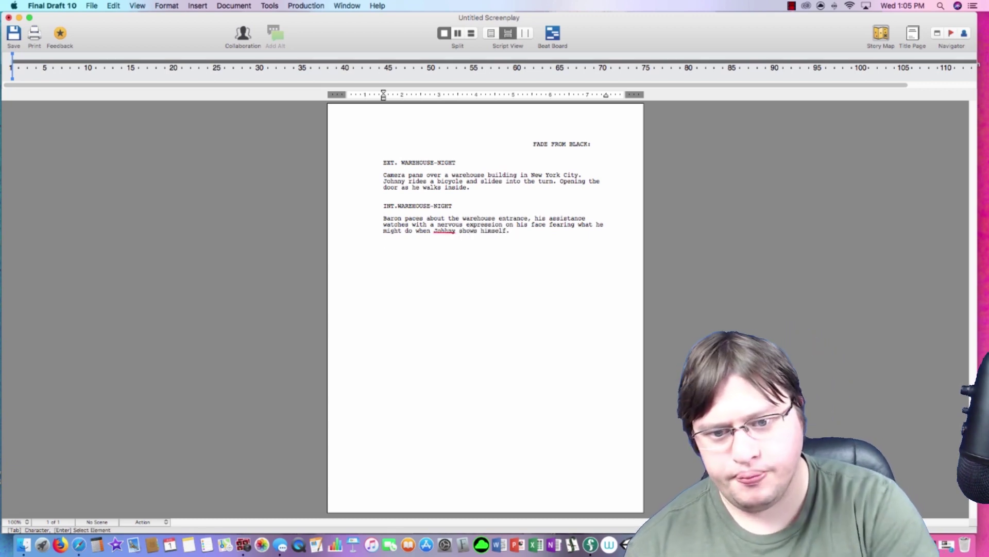
- Fix the flagged spelling of Johnny from the suggestions and resume on the empty line below
right_click(444, 230)
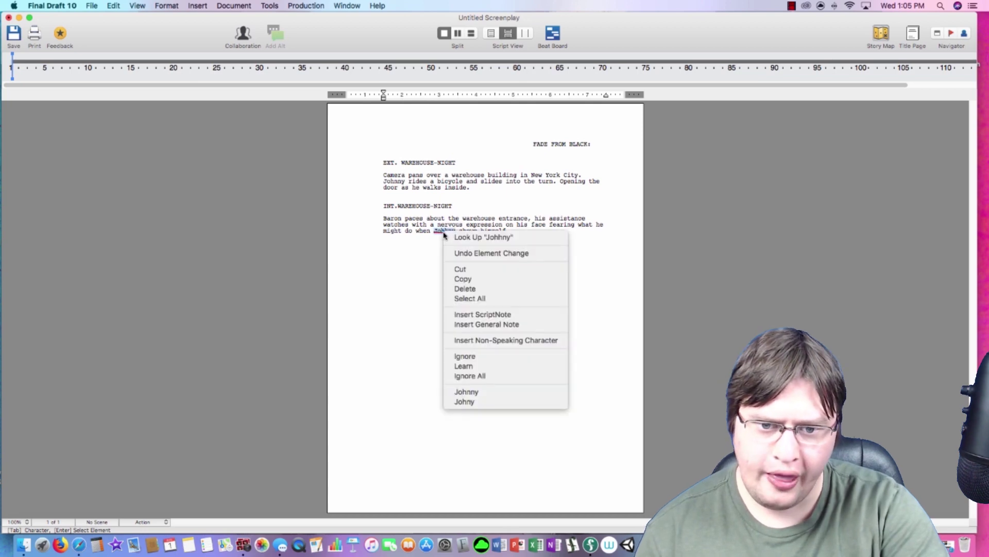
click(492, 378)
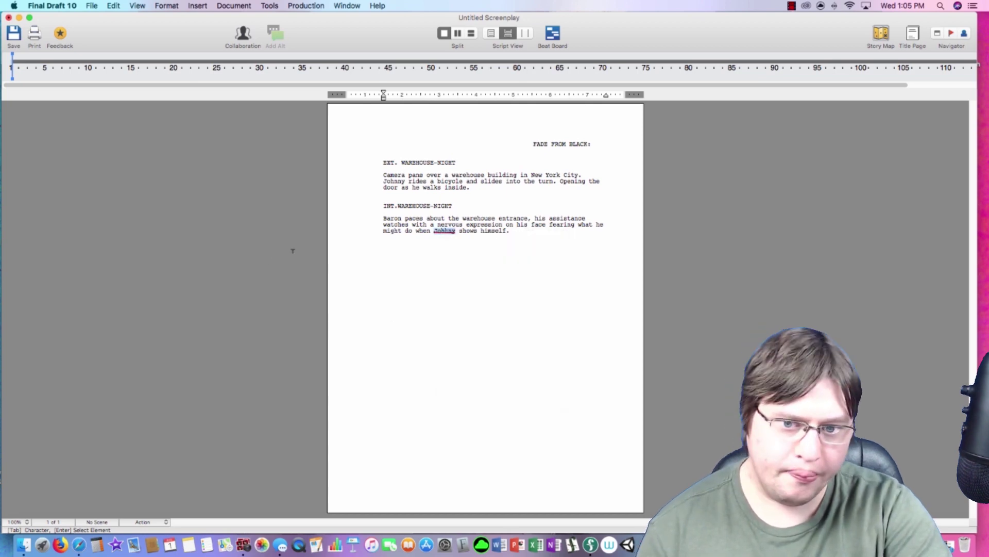
click(402, 244)
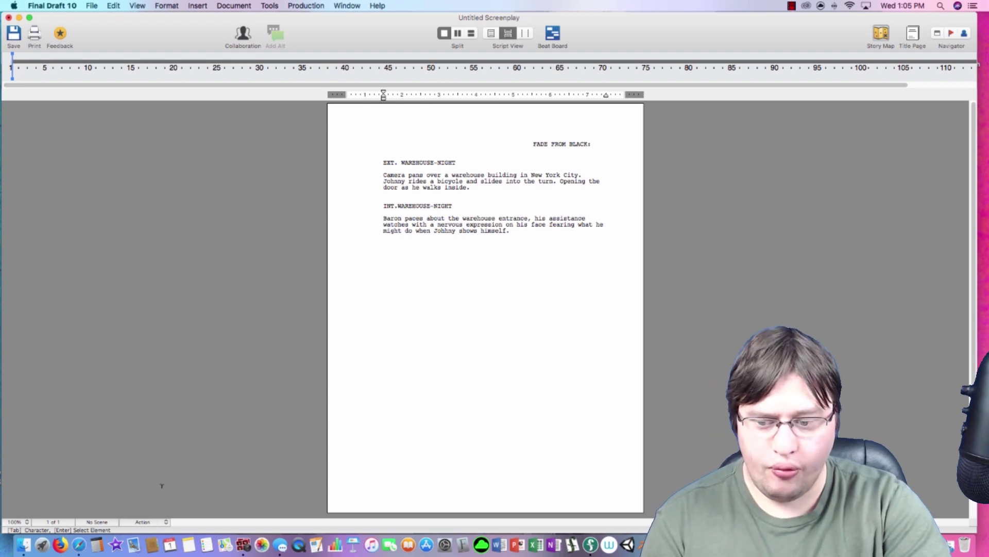
- Keep the new blank line as Action, then turn it into a Character element
click(148, 523)
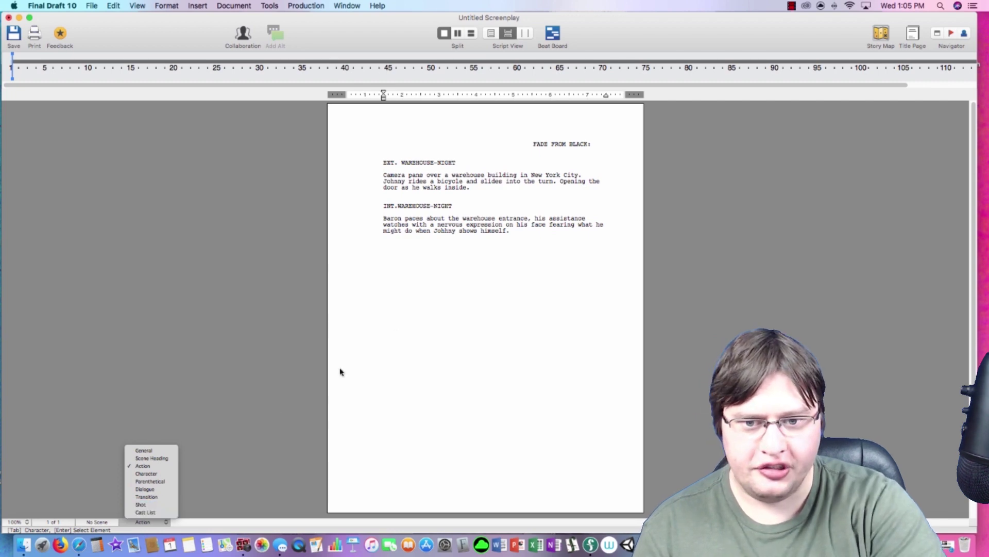
click(442, 241)
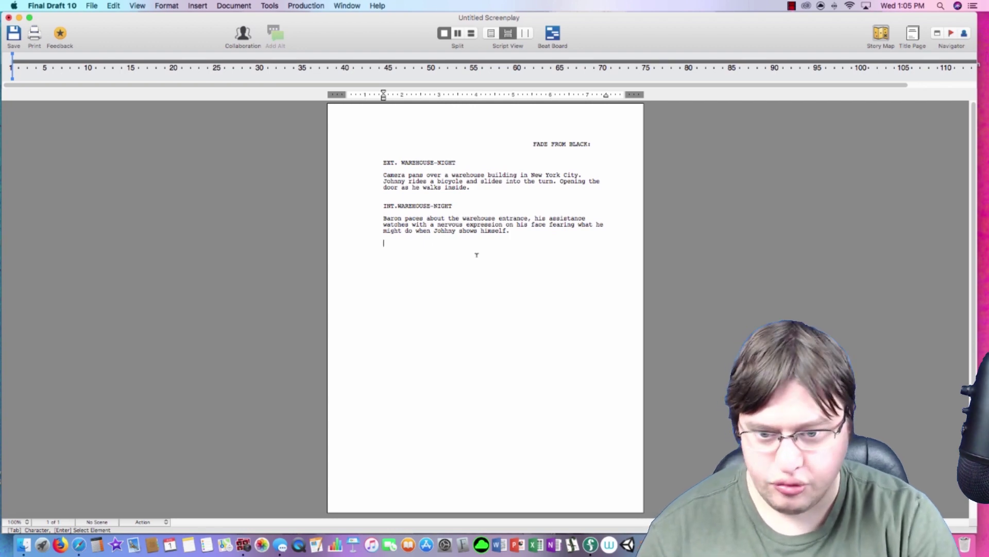
key(Tab)
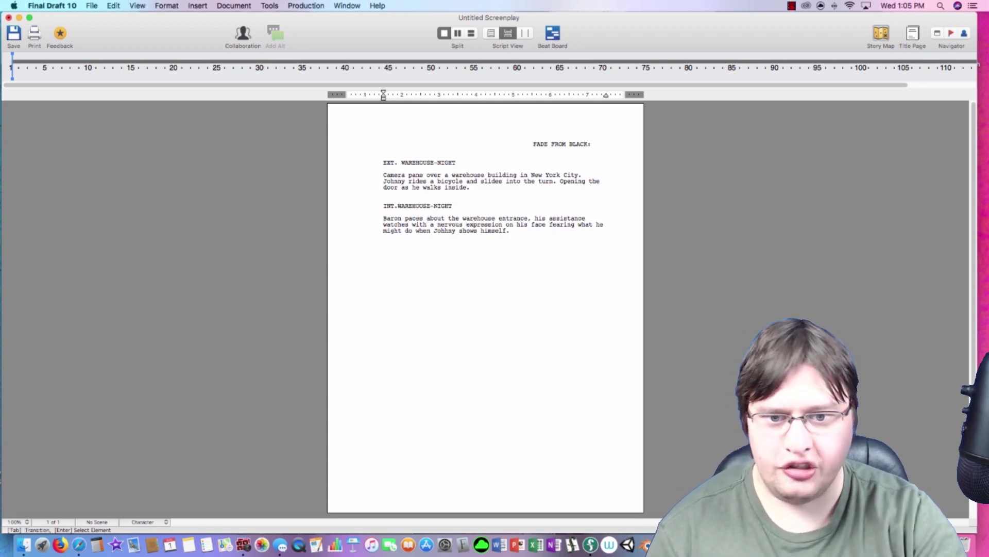
text(B)
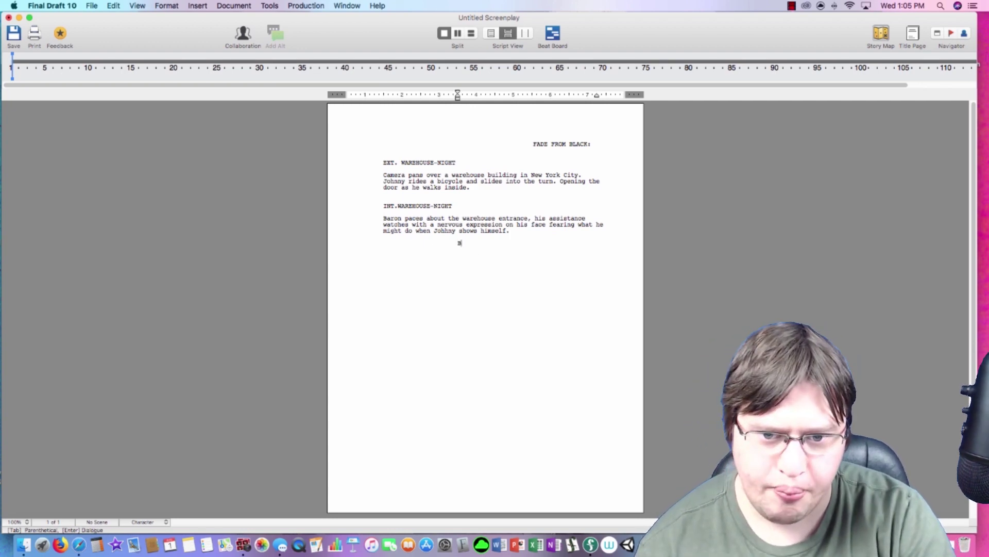
text(ARON)
- Give BARON the line asking where Johnny is, fifteen minutes overdue
key(Return)
text(Where the hell is)
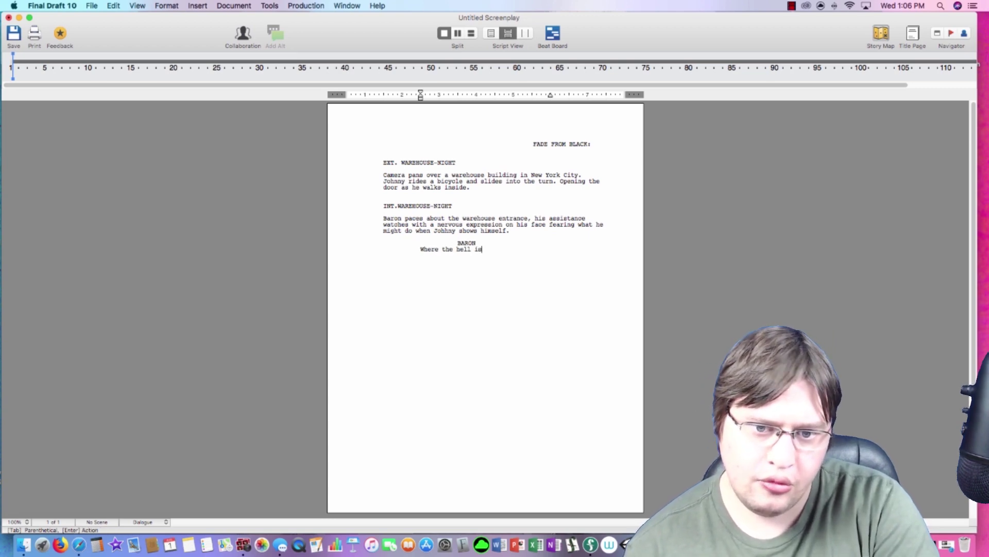
text(Joh)
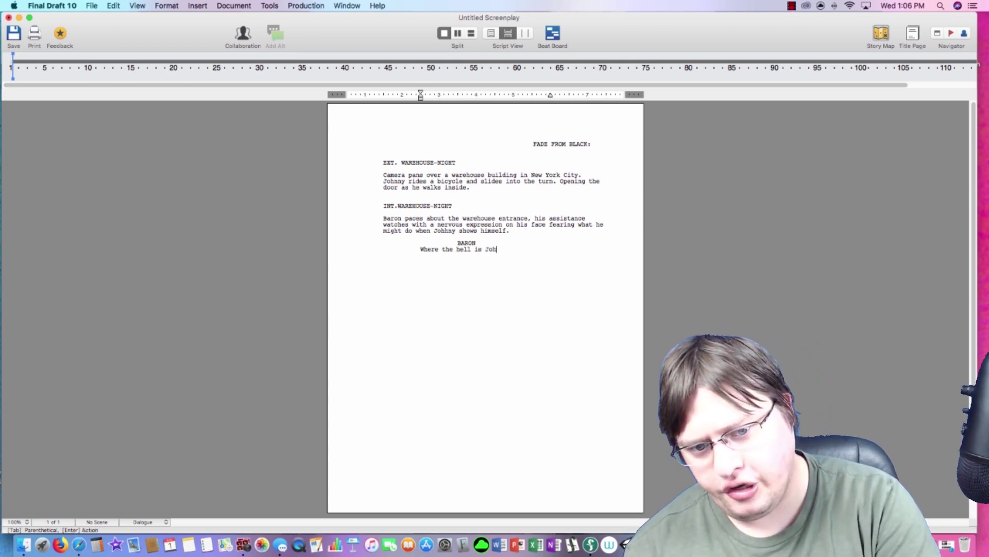
text(nny he was supposed to )
text(be here)
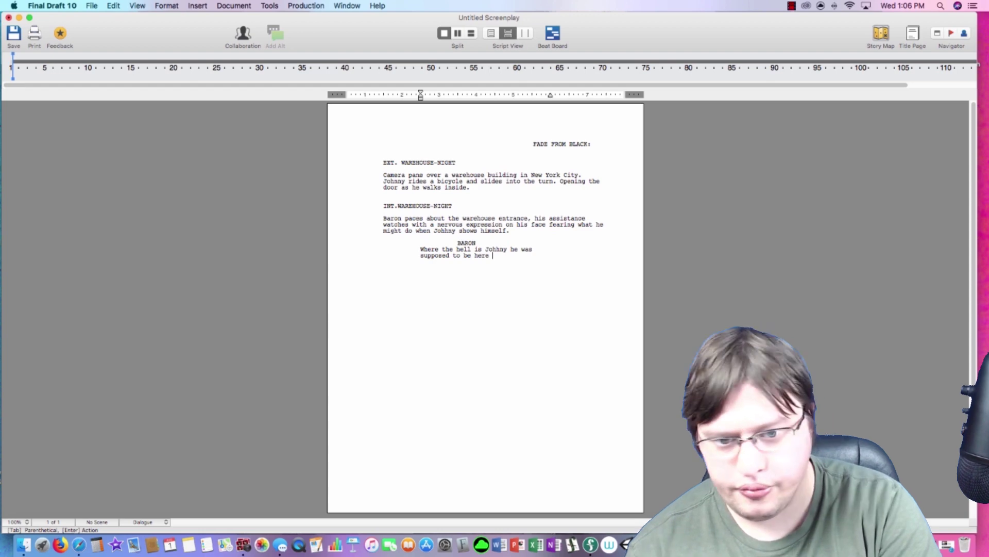
text( fifteen minutes)
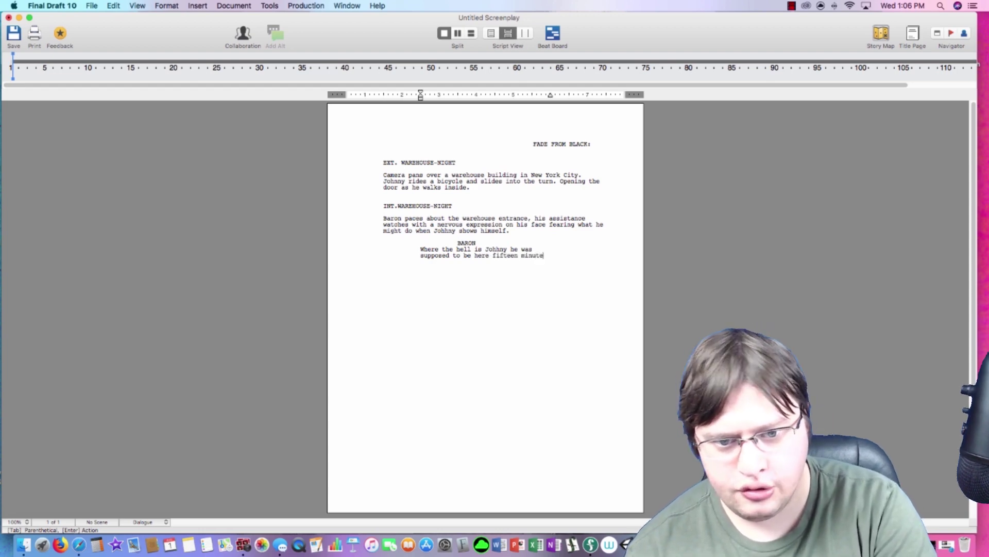
text( ago!!!)
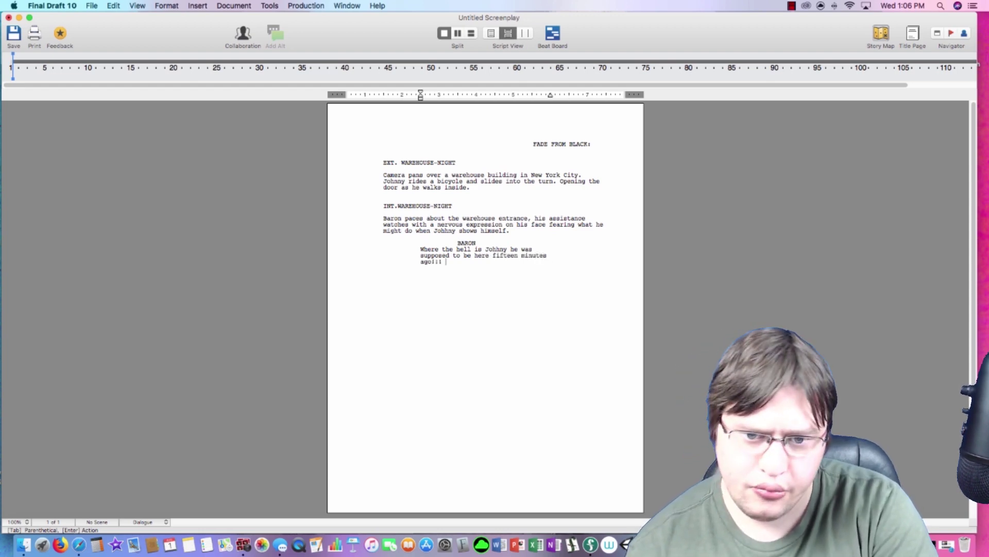
key(Return)
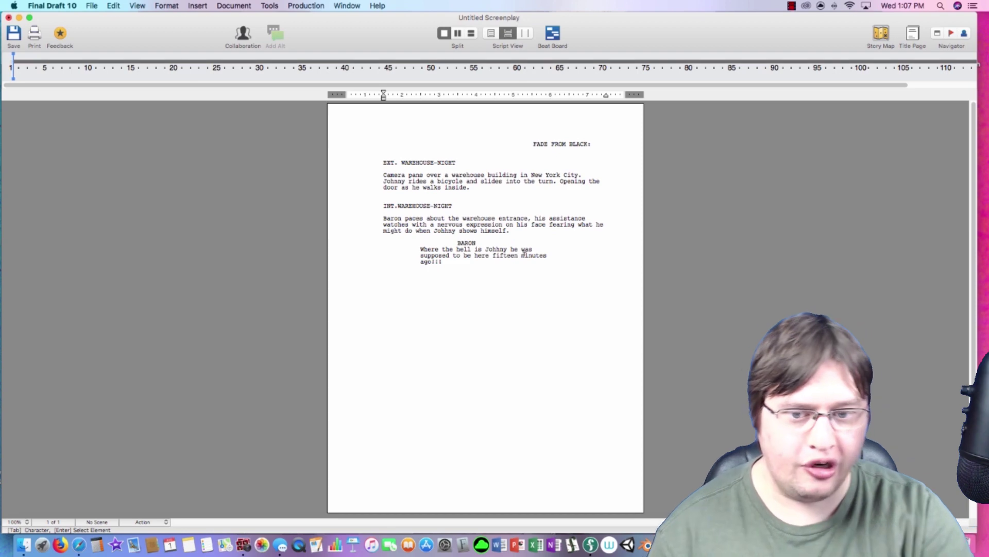
- Have BARON'S ASSISTANT reply that Baron might throw out a hip, then cue the next speaker
key(Tab)
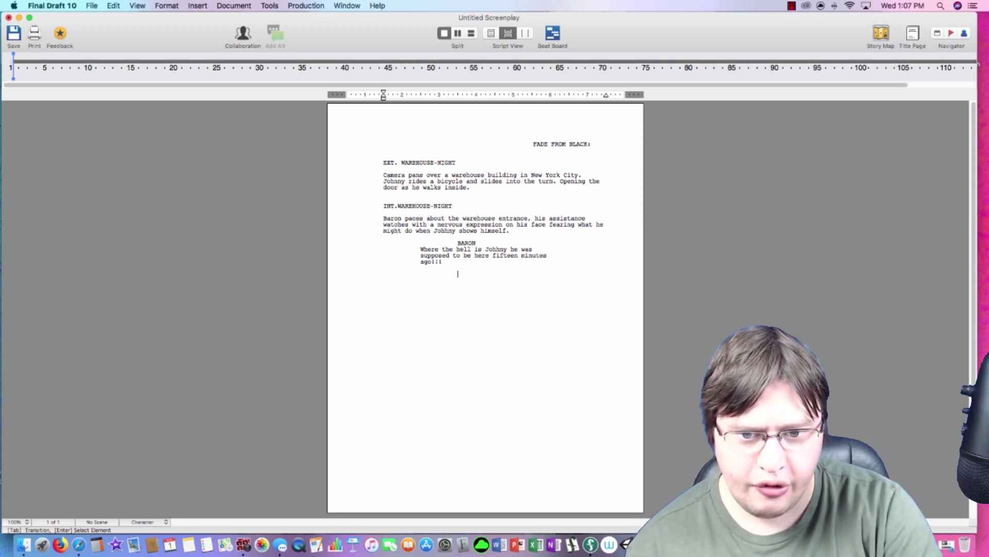
text(BARON'S ASSISTANT)
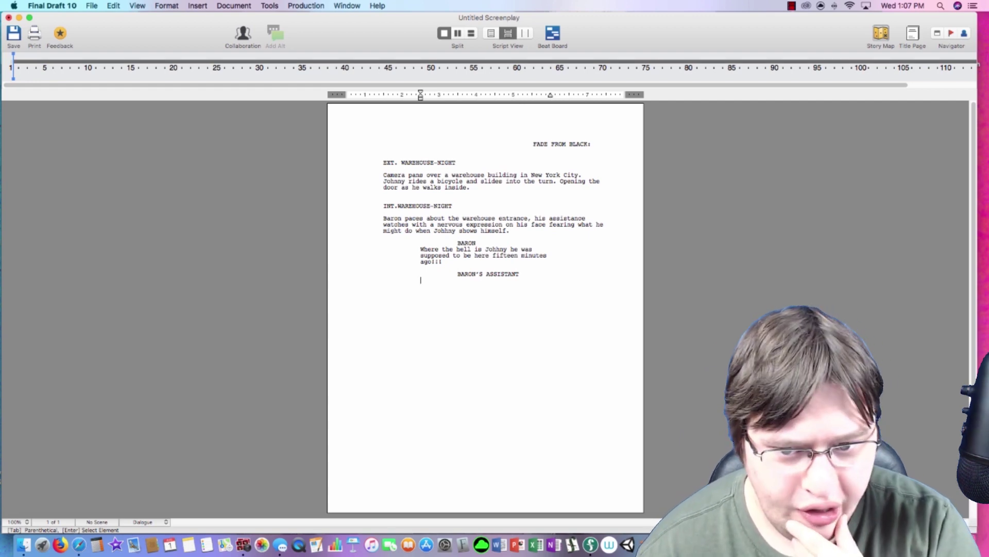
text(Eas)
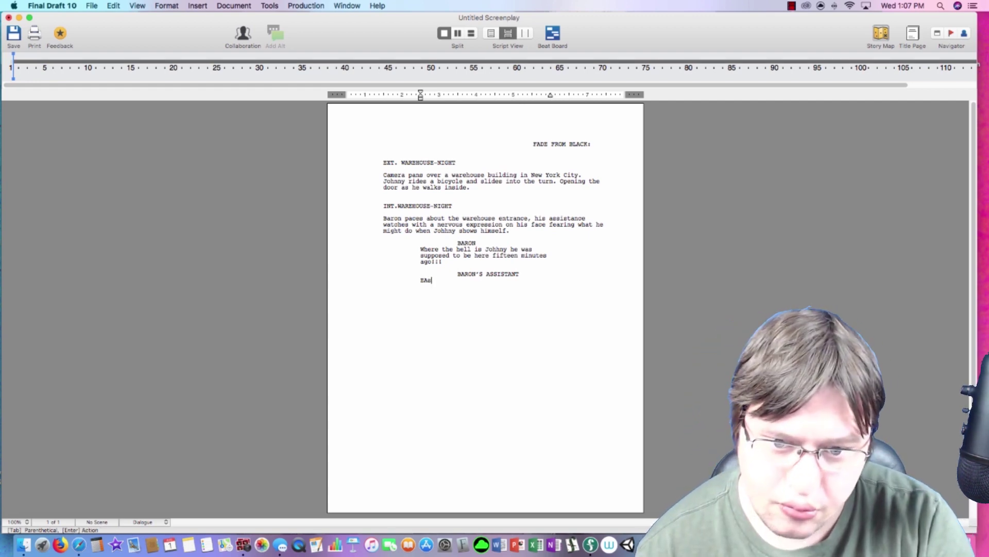
key(BackSpace)
key(BackSpace)
key(BackSpace)
text(We)
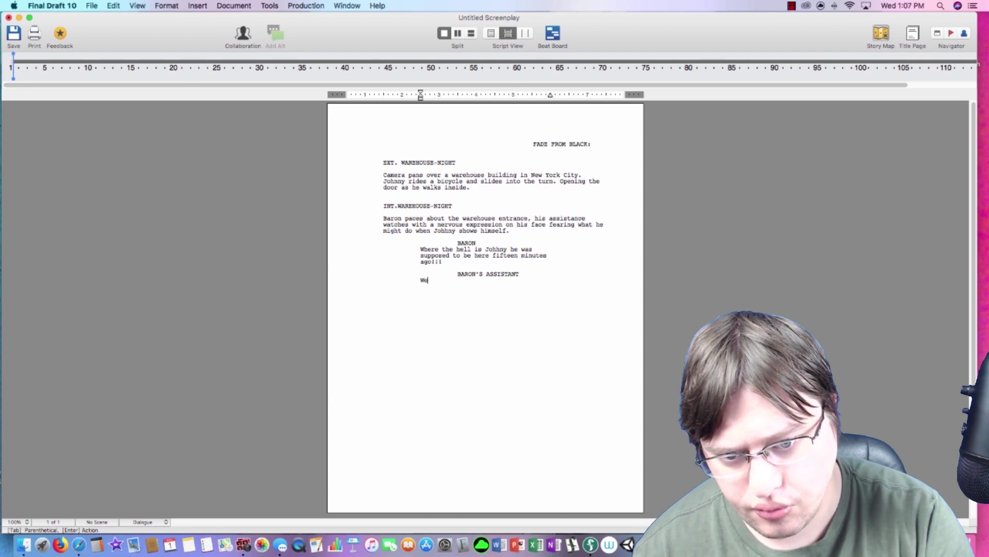
text(ll with how you a)
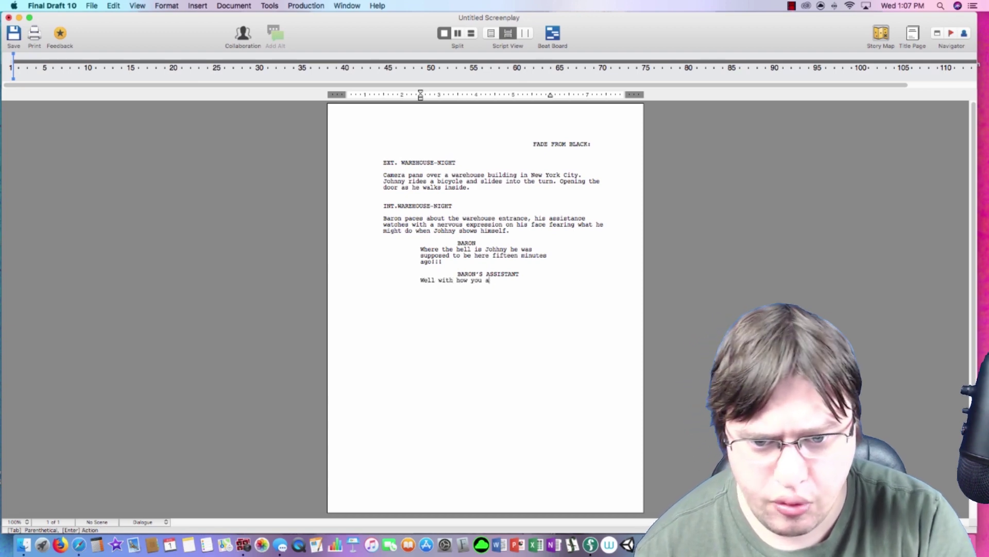
text(re pacing yoursel)
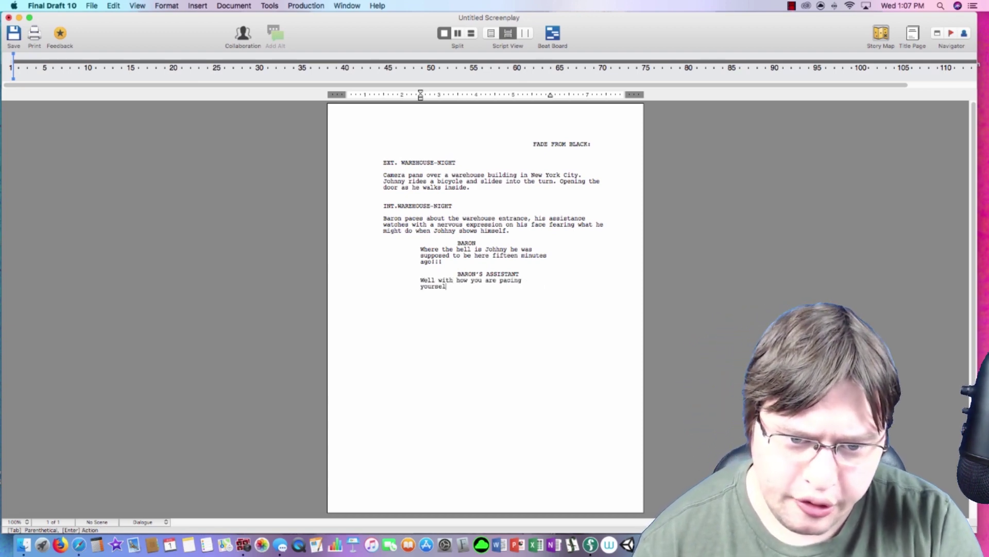
text(f you might a)
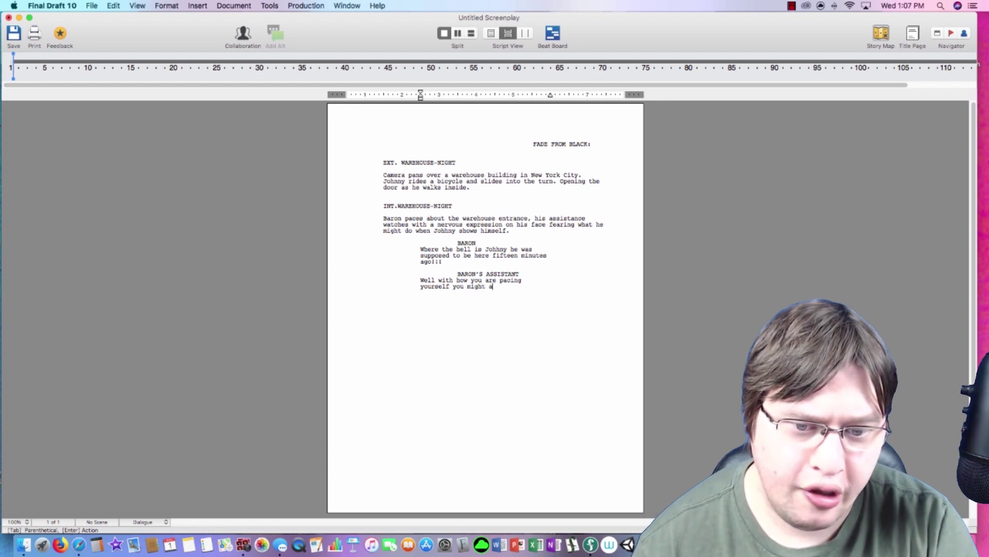
text(ctually throw out a hip.)
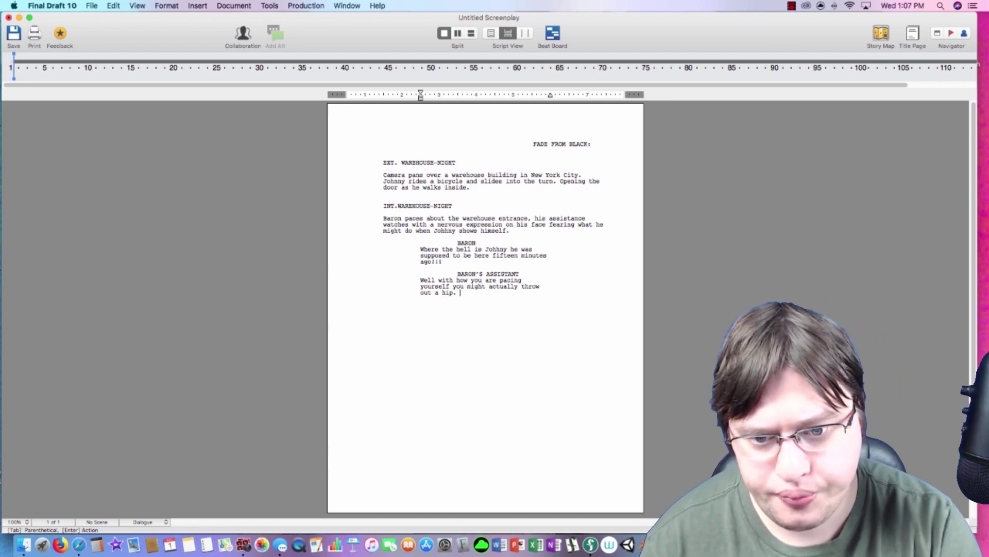
key(Return)
key(Tab)
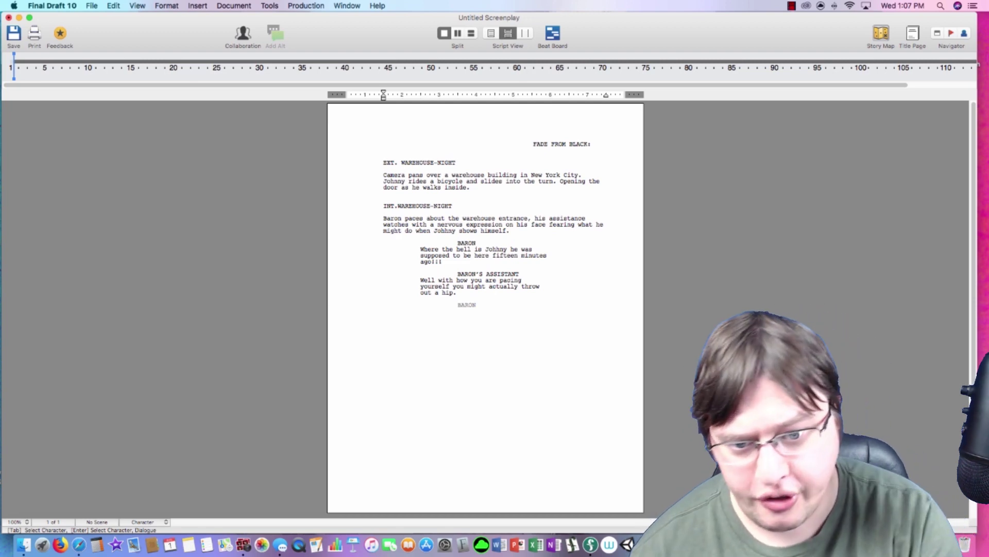
text(BARON)
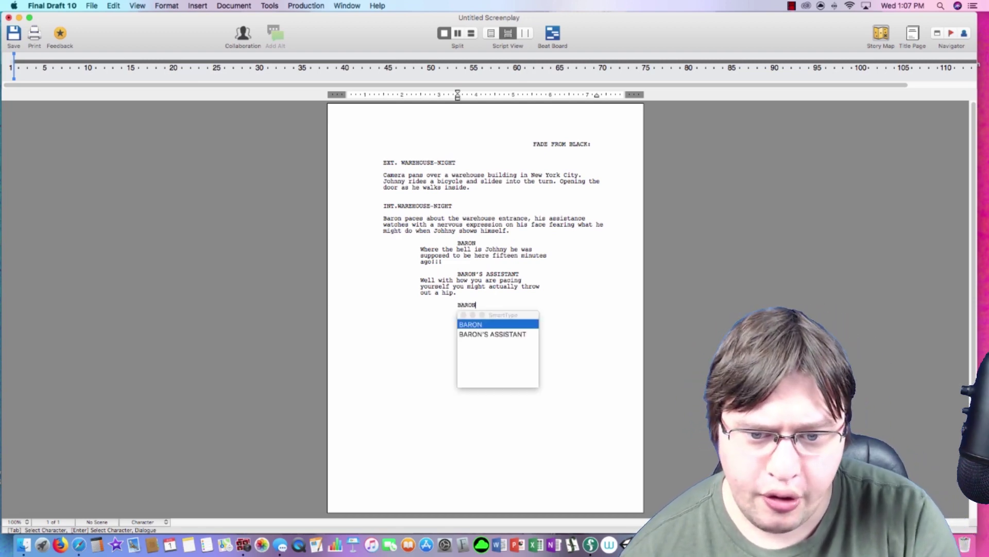
- Have BARON retort whether he pays the assistant to mouth off, then cue the next speaker
key(Return)
text(Did I pay you to sit over t)
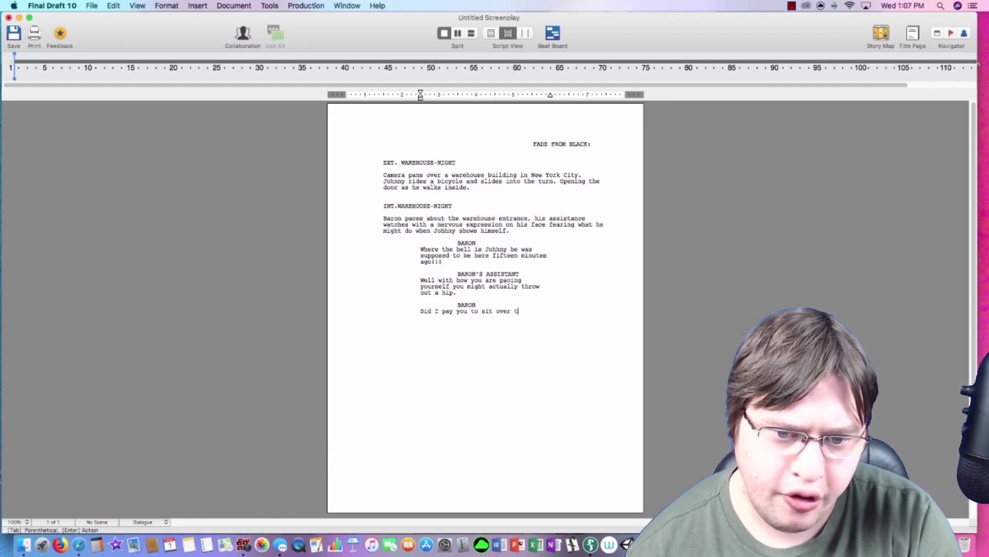
text(here and be sa)
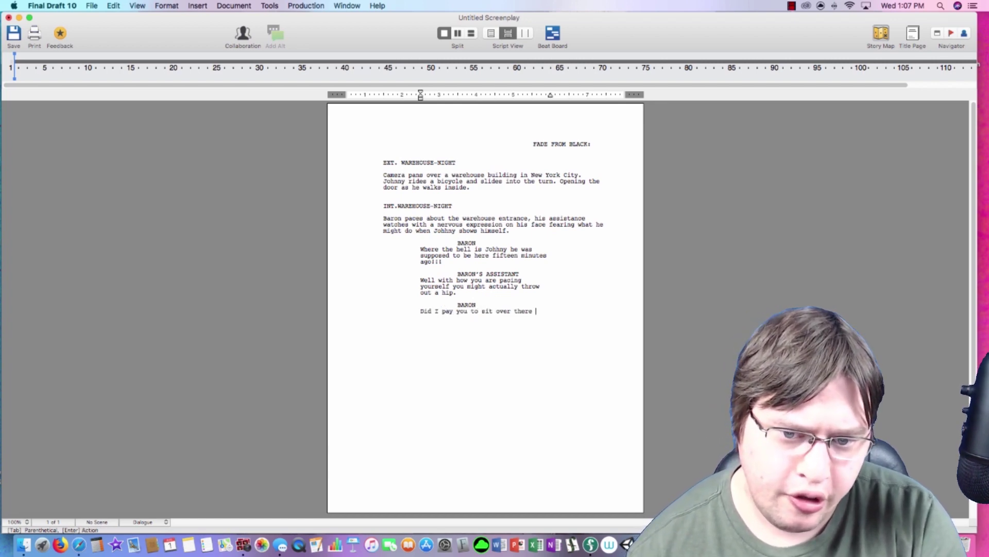
text(rac)
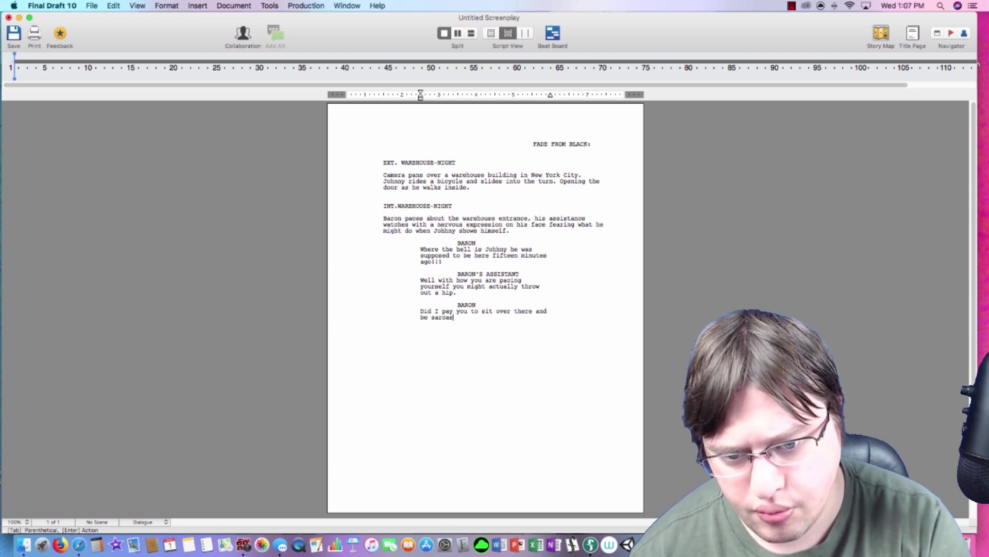
key(BackSpace)
key(BackSpace)
key(BackSpace)
text(mouth of like t)
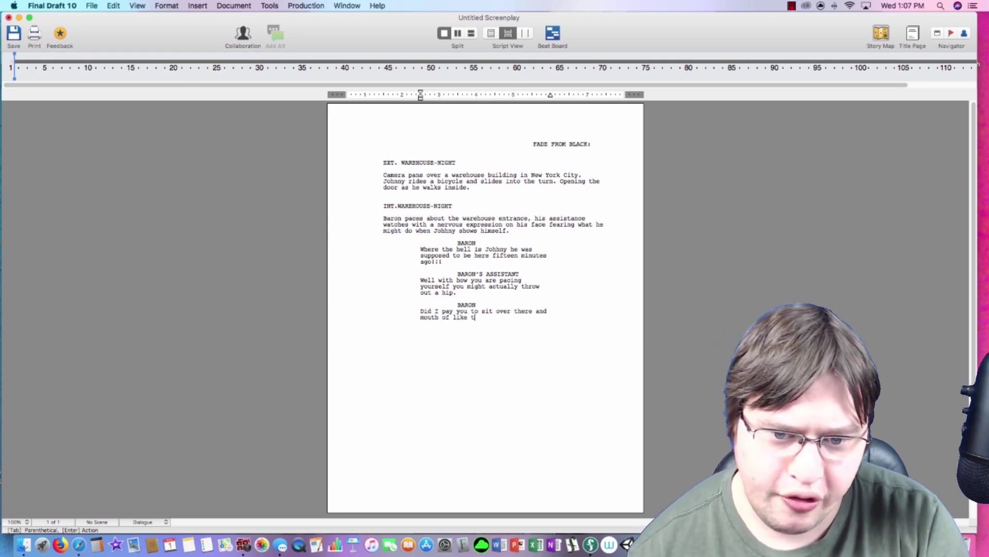
text(hat???)
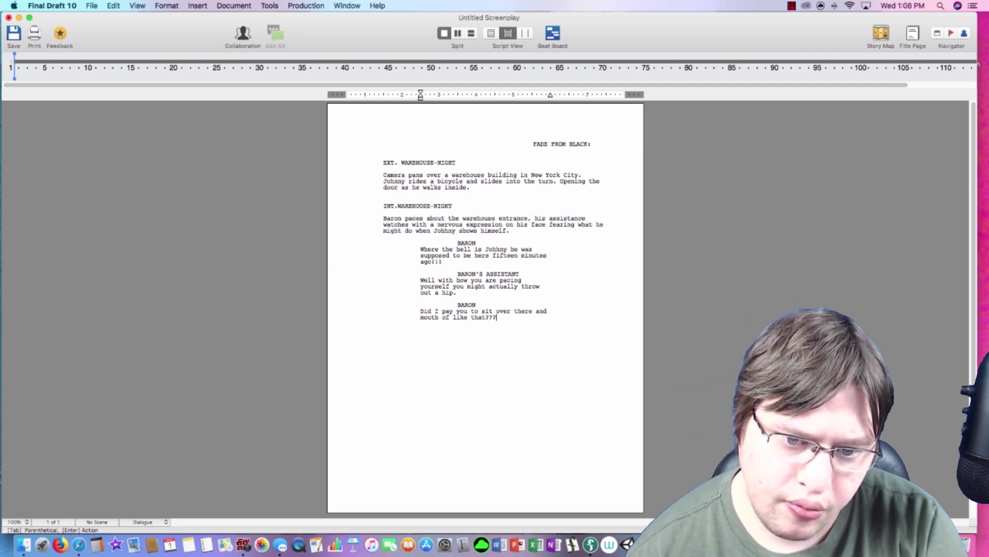
key(Return)
key(Tab)
text(BA)
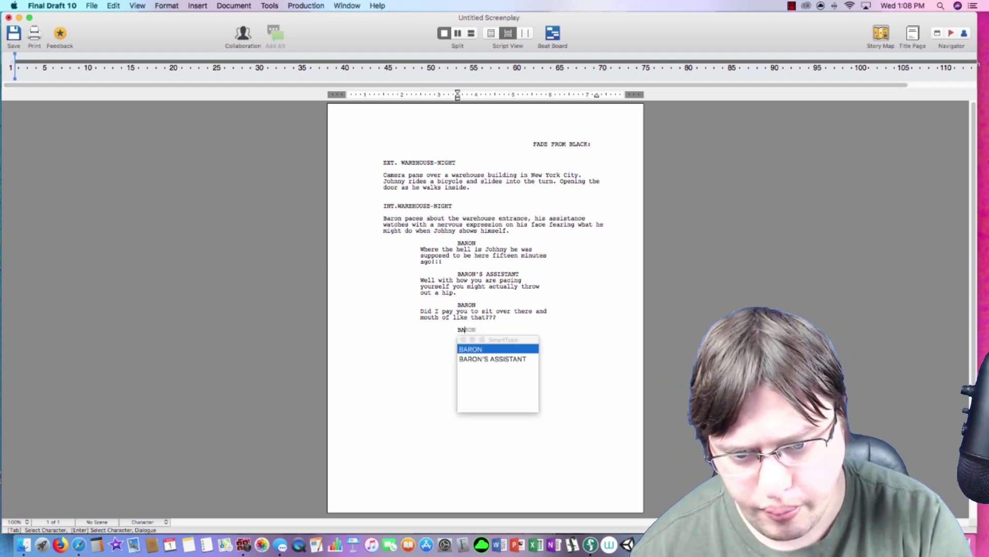
text(RON'S ASSI)
- Have BARON'S ASSISTANT say he only meant relax and wait for Johnny, ending onto an action line
key(Return)
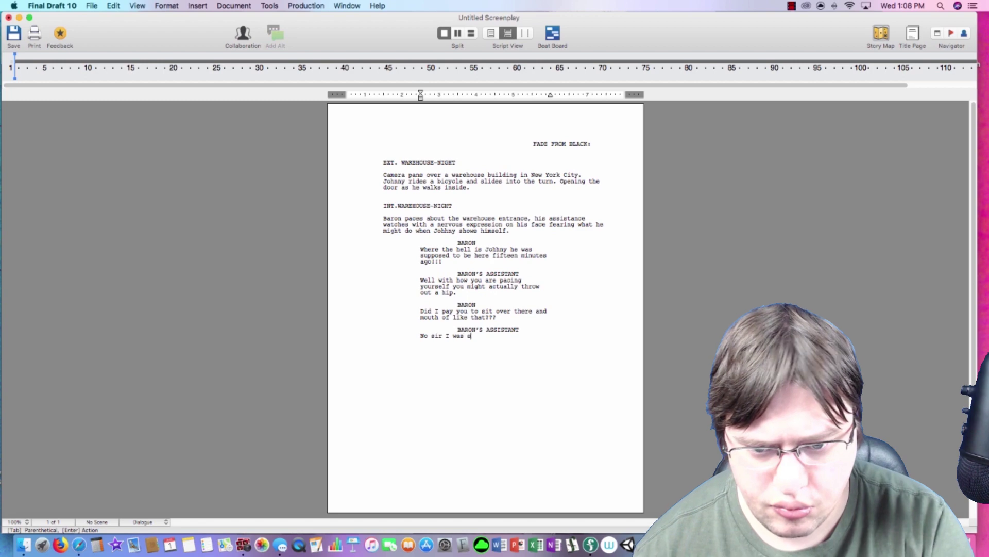
text(imply saying )
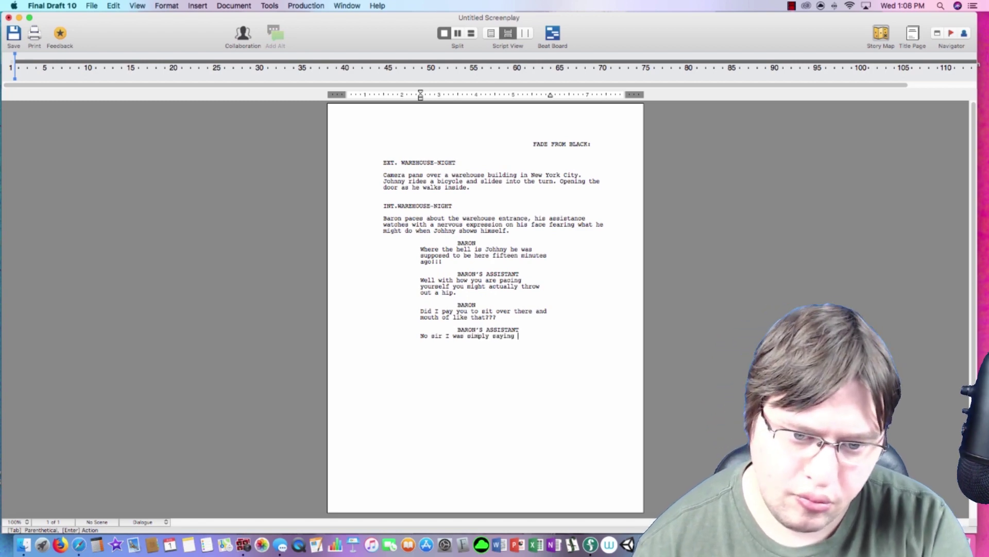
text(that you should rela)
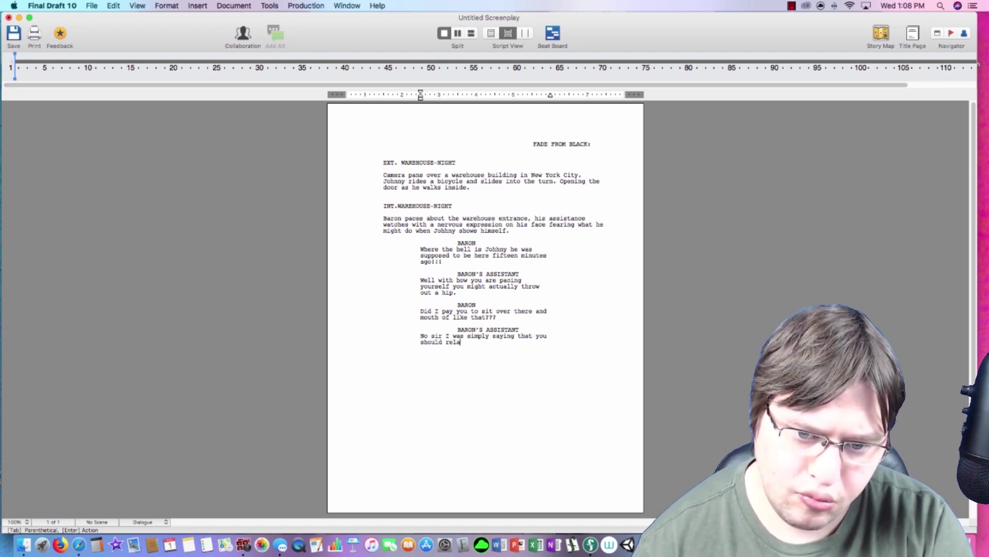
text(x and wait fo)
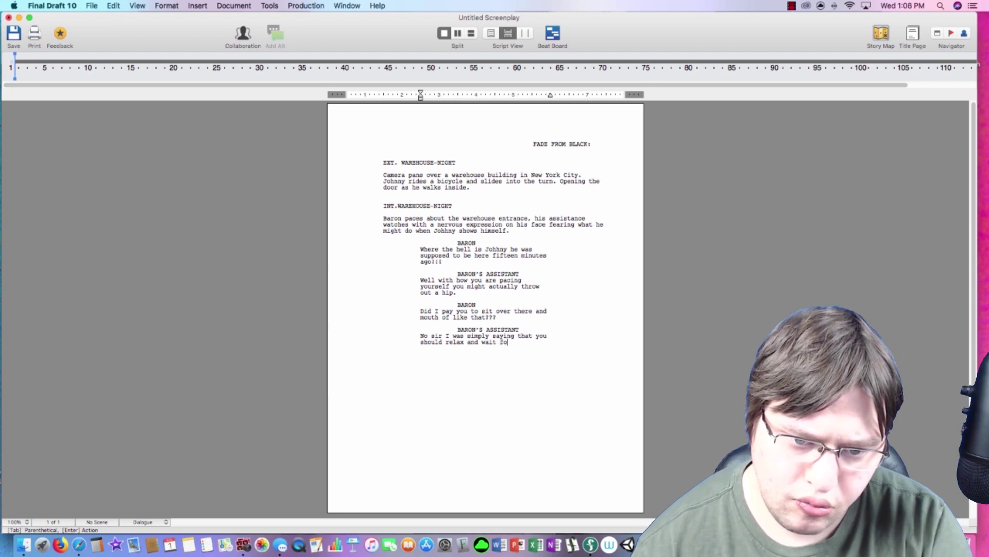
text(r Johnny to sho)
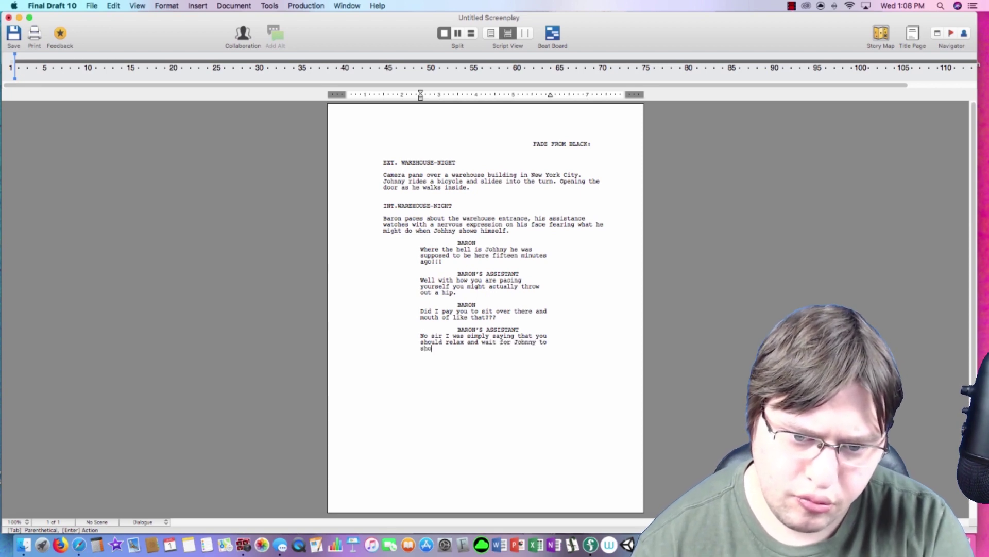
text(w up.)
key(Return)
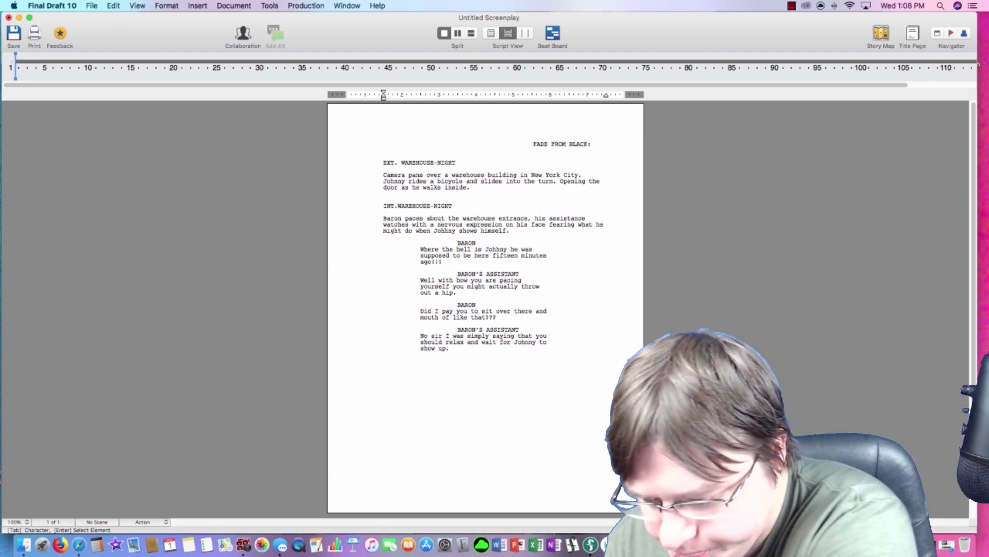
- Write Johnny striding in with a backpack, correcting the spellings to Confidently and approaching
key(Up)
key(Up)
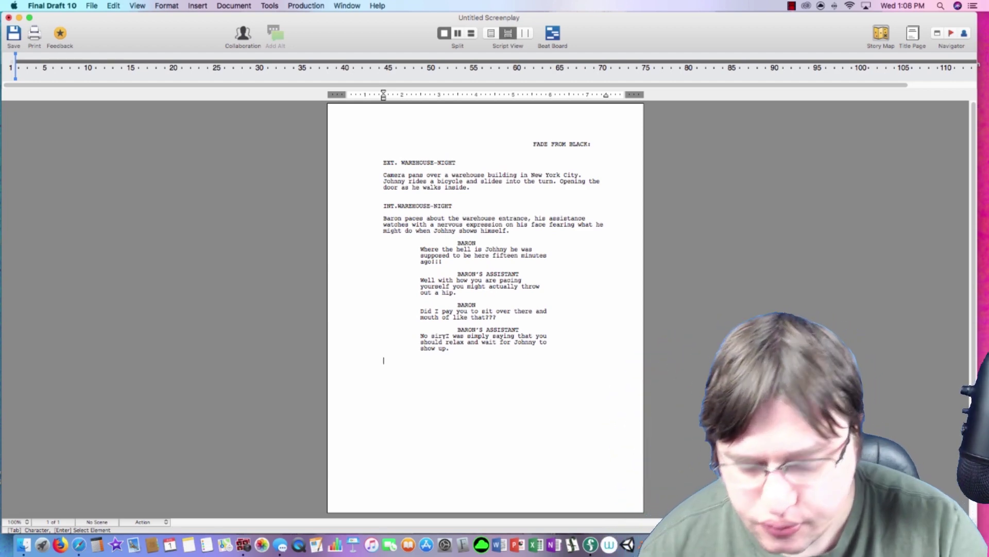
key(Down)
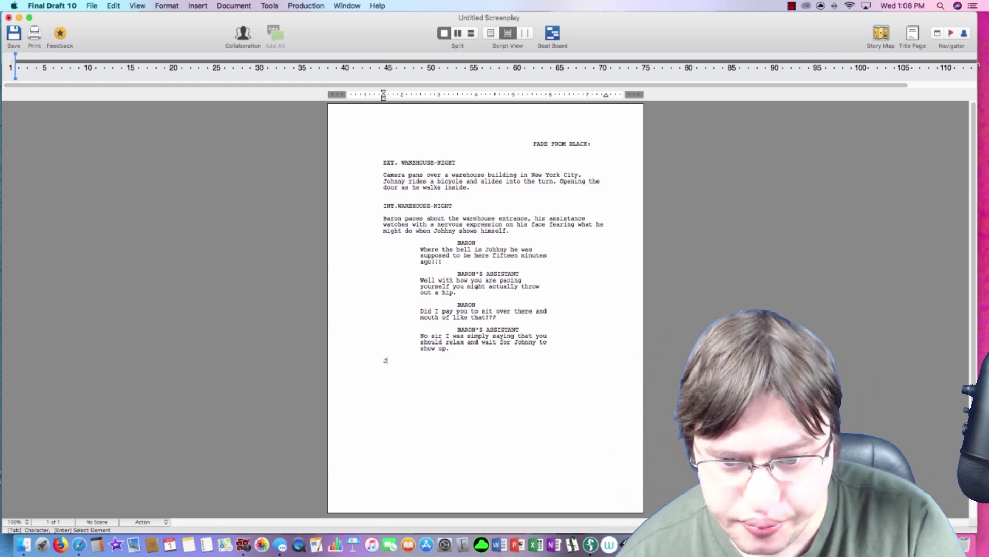
text(Johnny strid)
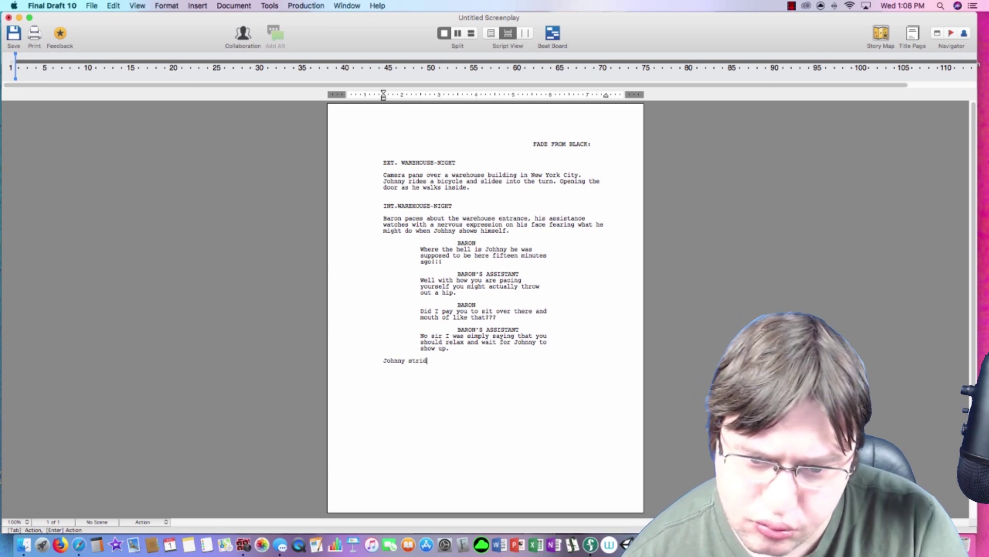
text(es into the Wa)
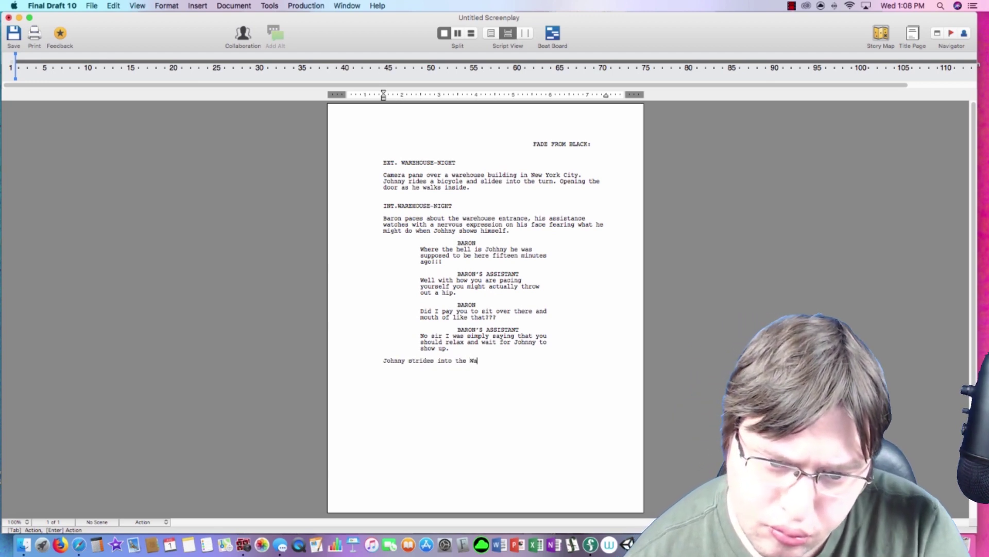
text(rehouse with a b)
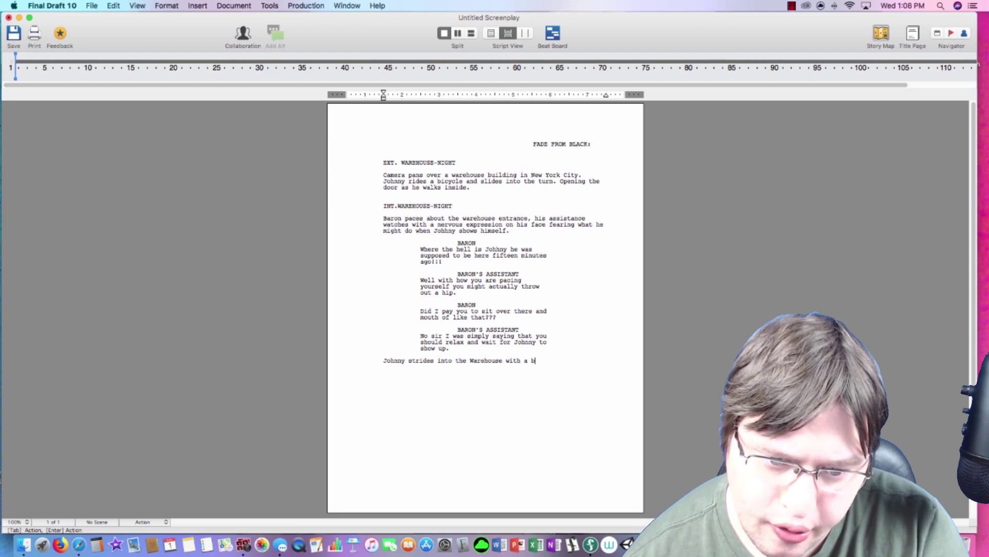
text(ackpack on his b)
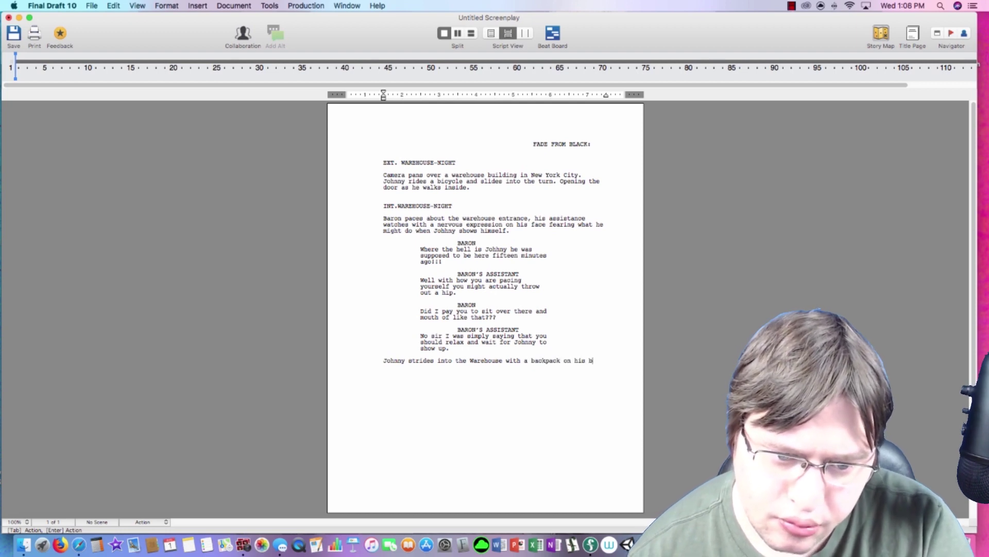
text(ack. )
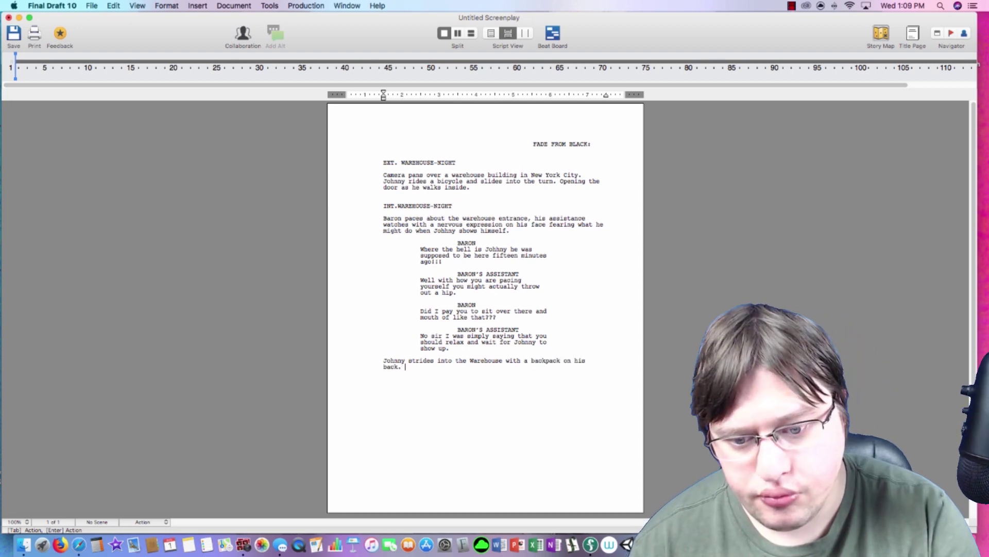
text(Confident)
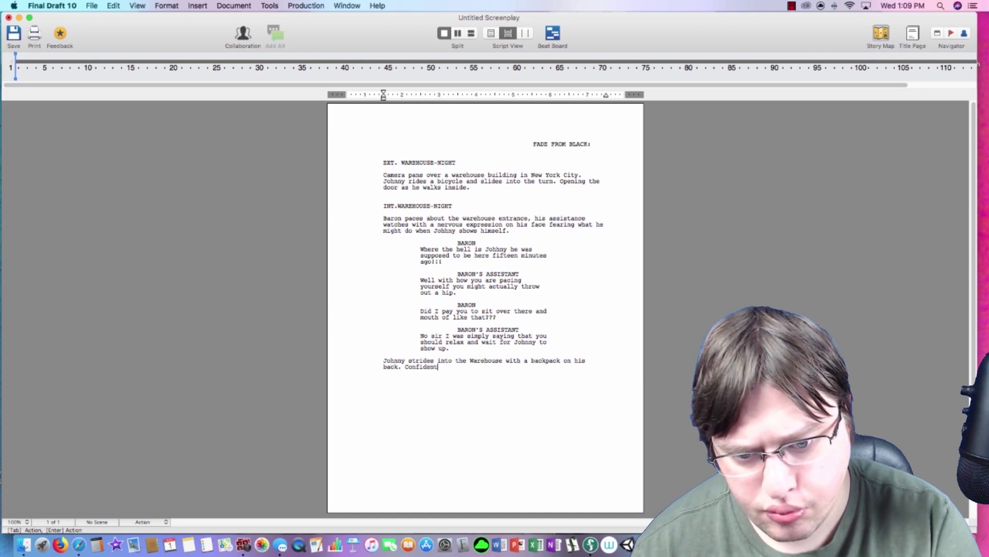
text(ely ap)
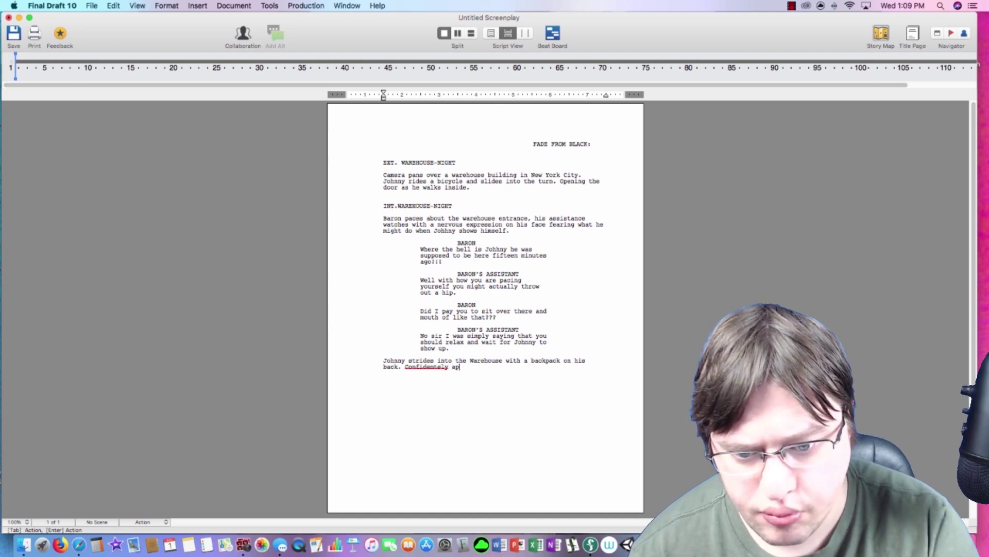
text(pproaching The)
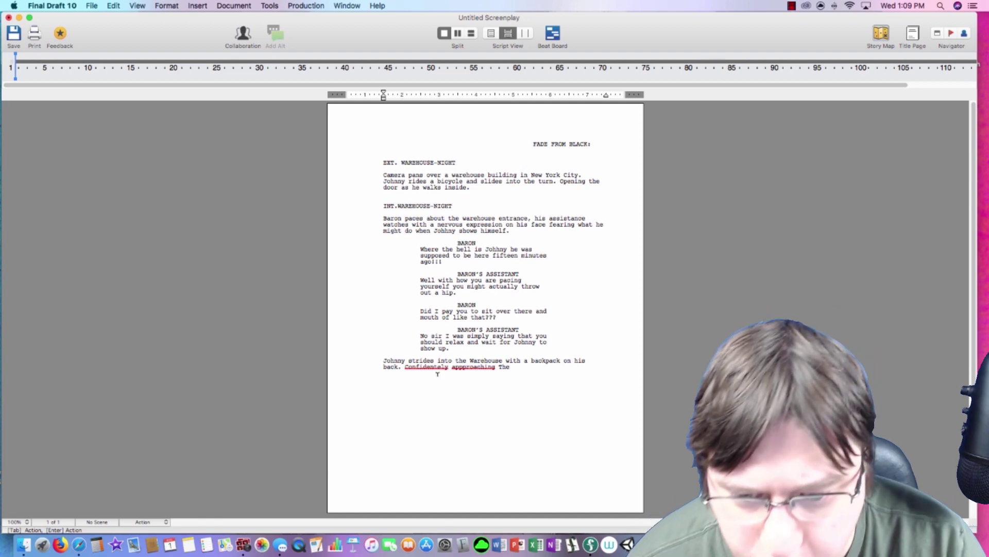
right_click(425, 367)
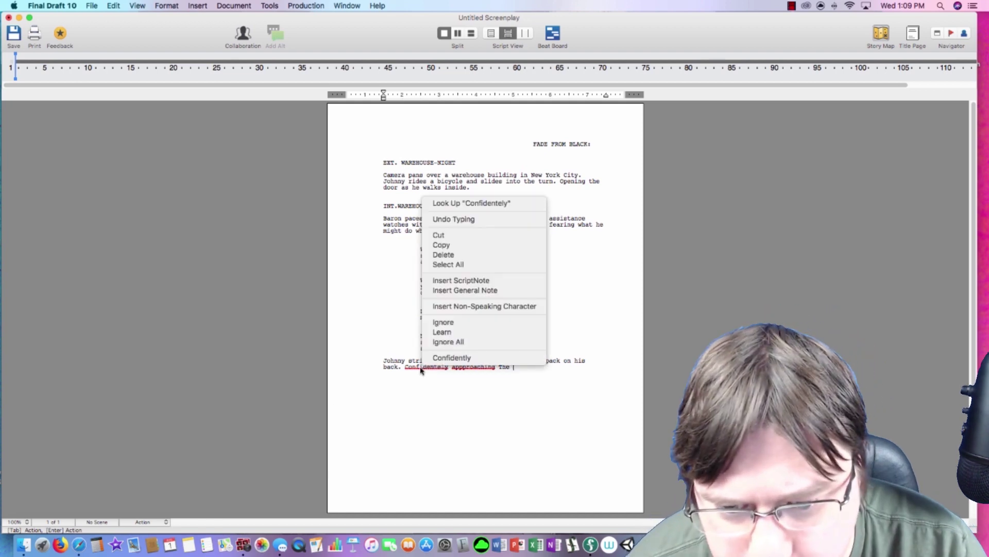
click(460, 358)
right_click(472, 366)
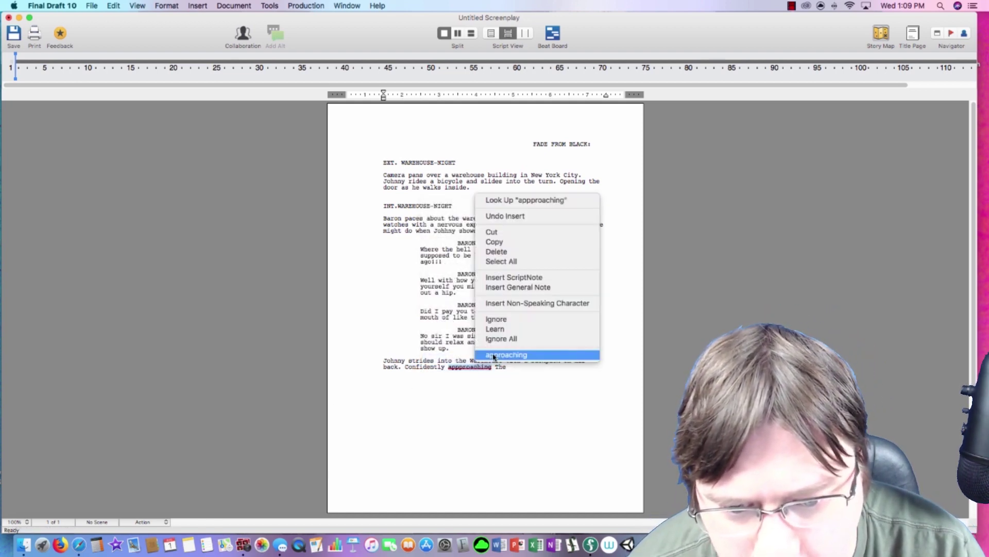
click(514, 357)
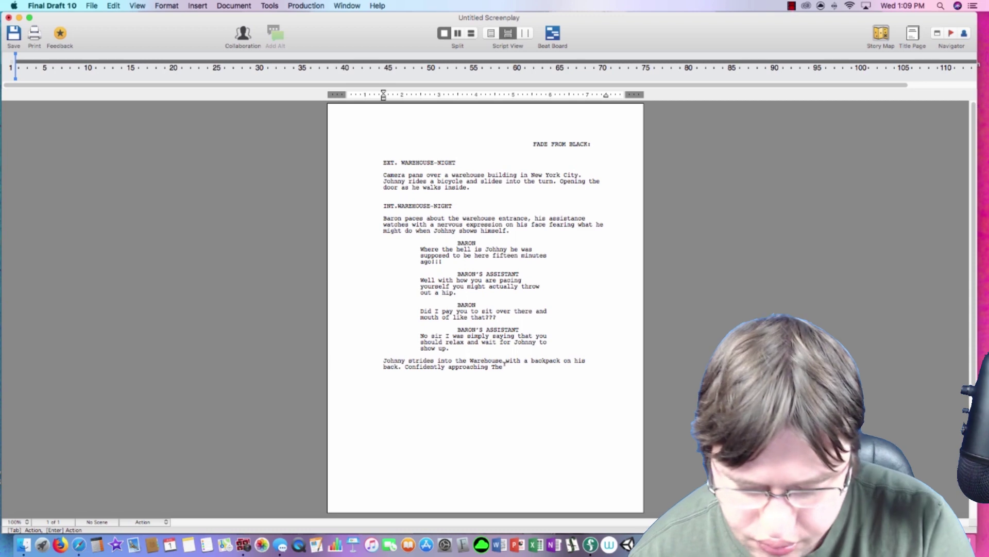
text(Baron as if )
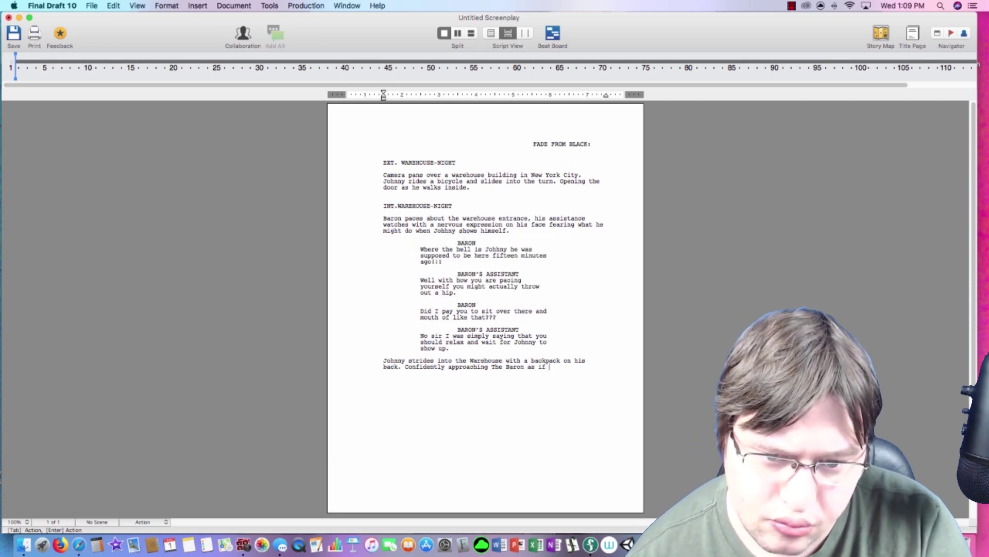
text(nothing is wrong)
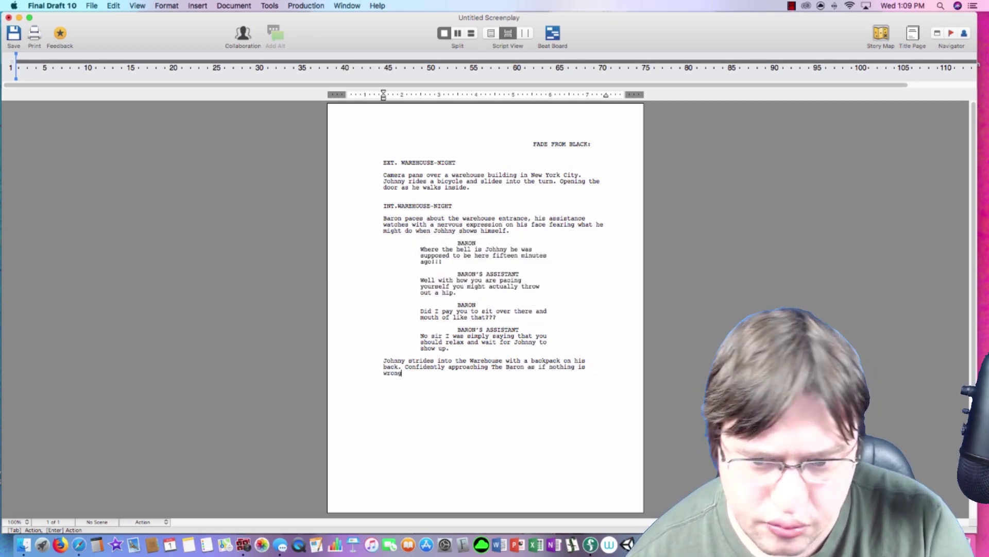
text(.)
- Finish Johnny's approach, add The Baron tossing a bat Johnny narrowly ducks, and cue Johnny
key(Return)
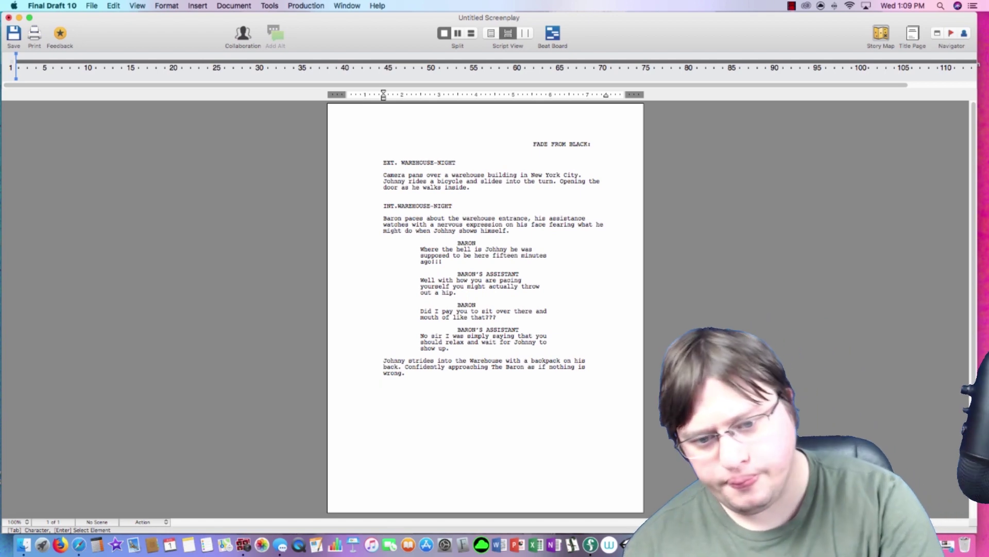
key(Tab)
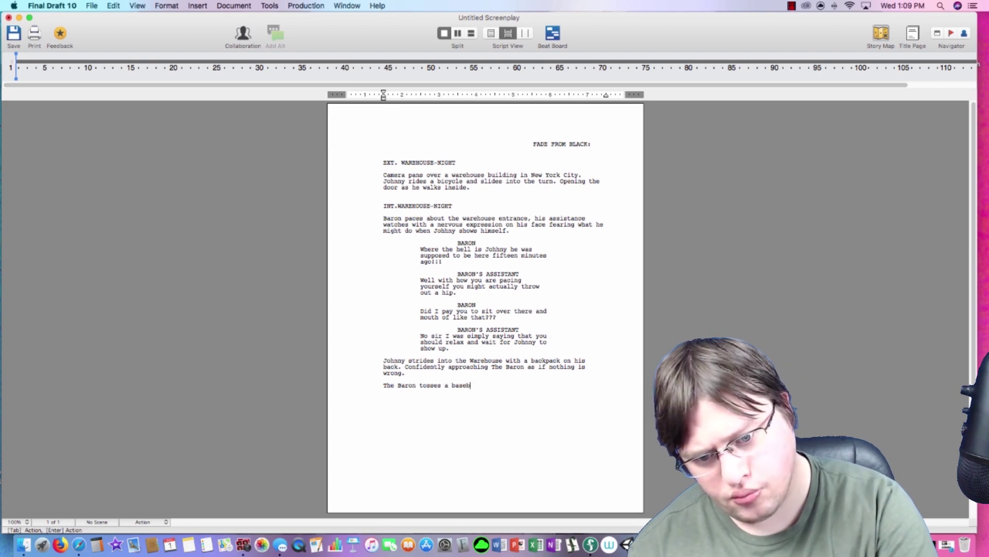
text(a baseball bat over at Johnny who ducks)
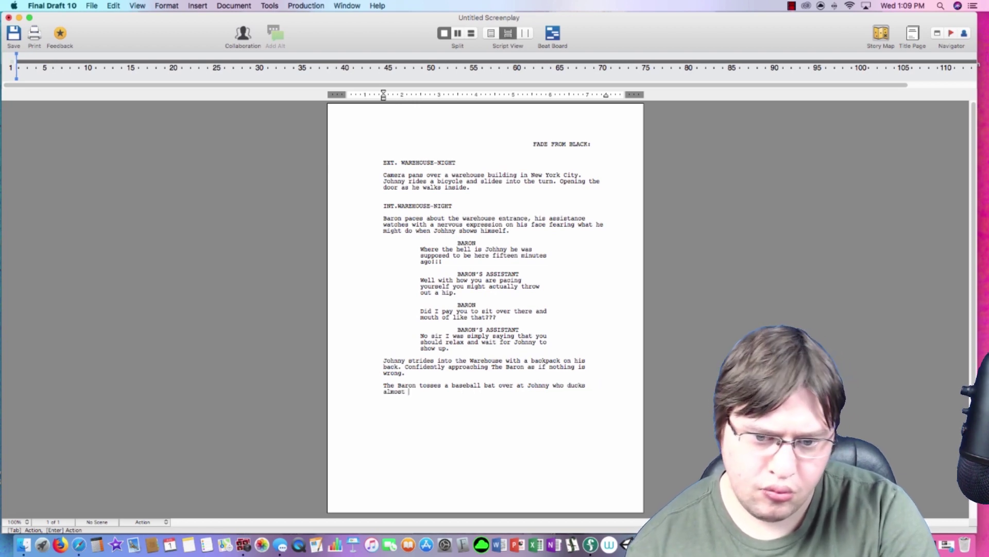
text(ely missi)
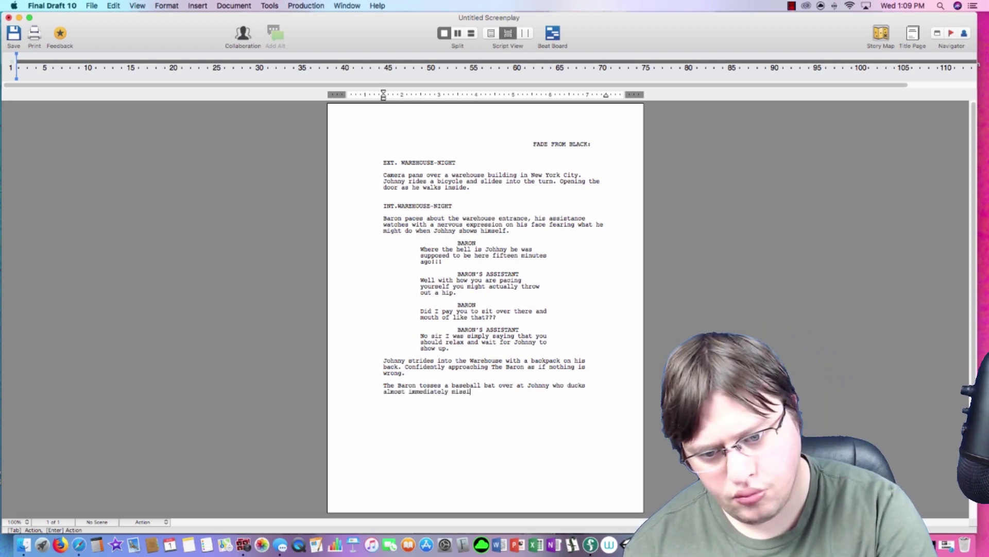
text(ng getting hit by The Baron by mere)
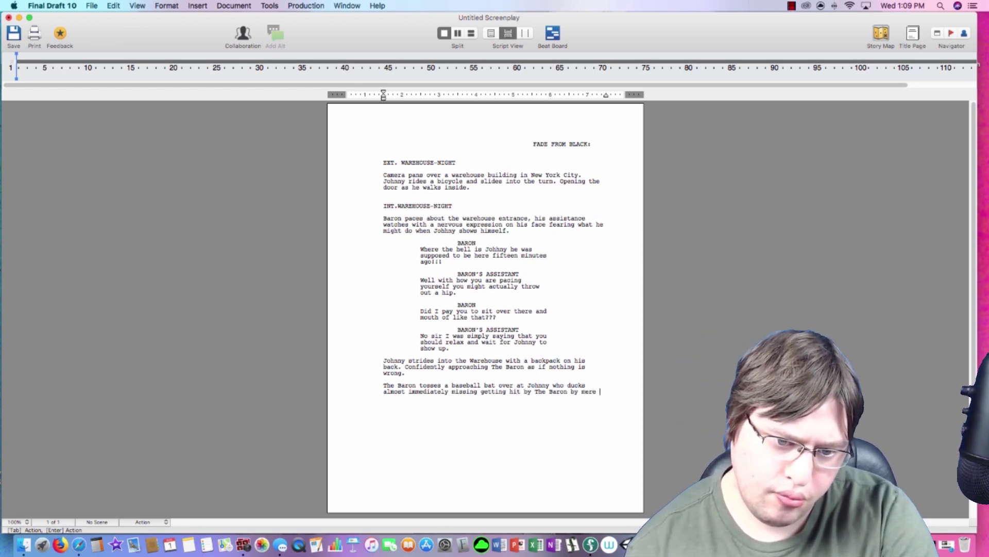
text(hes.)
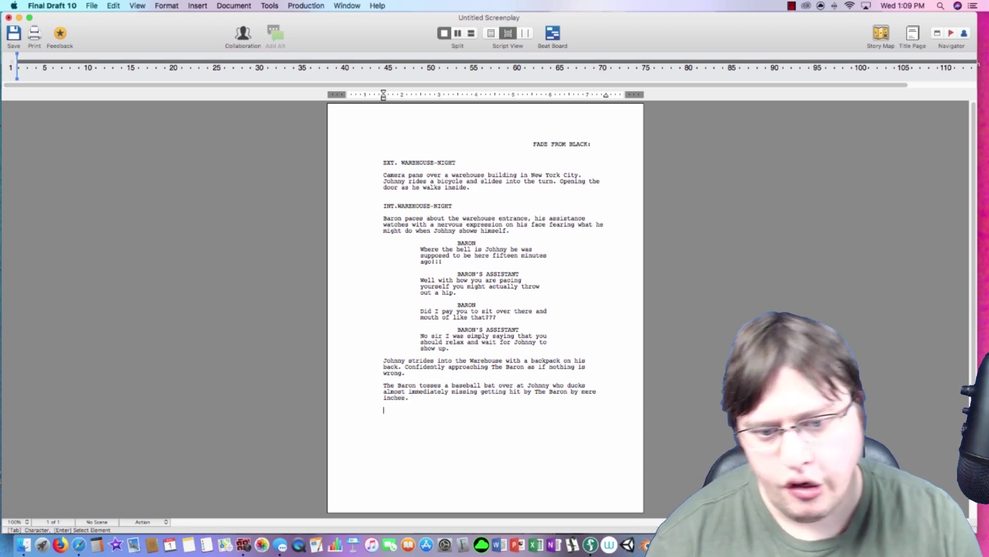
key(Return)
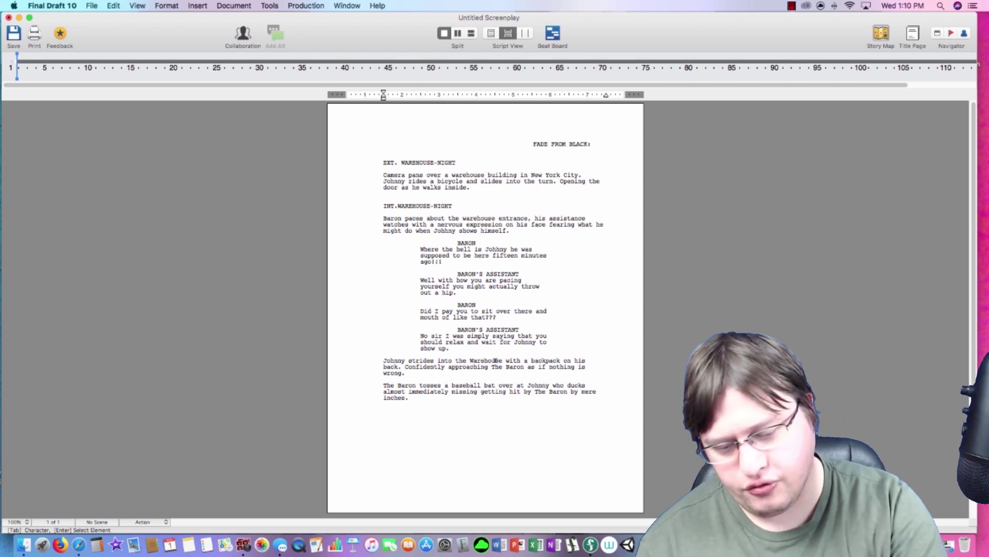
key(Tab)
text(JOH)
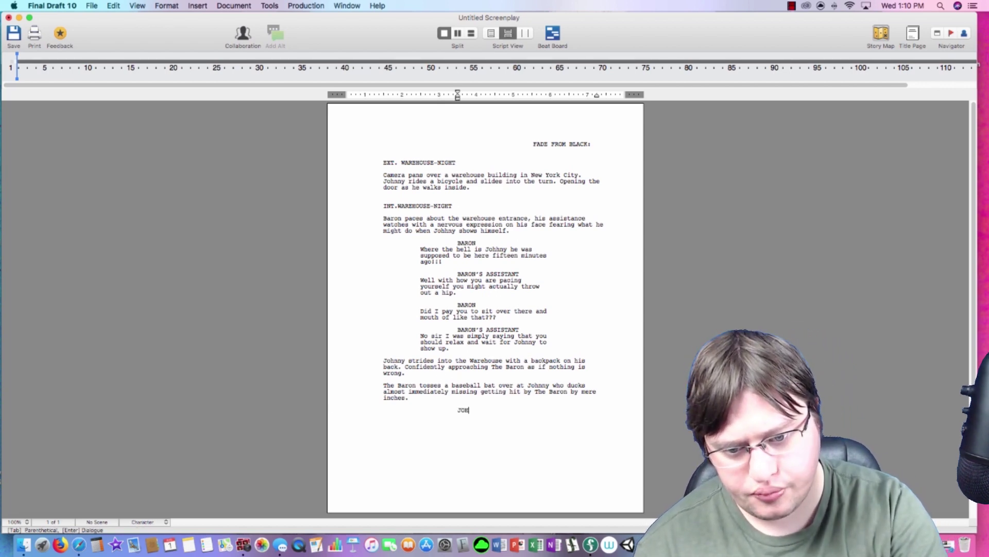
text(NNY)
- Finish JOHNNY's line and name THE BARON as the next speaker
key(Return)
text(Wh)
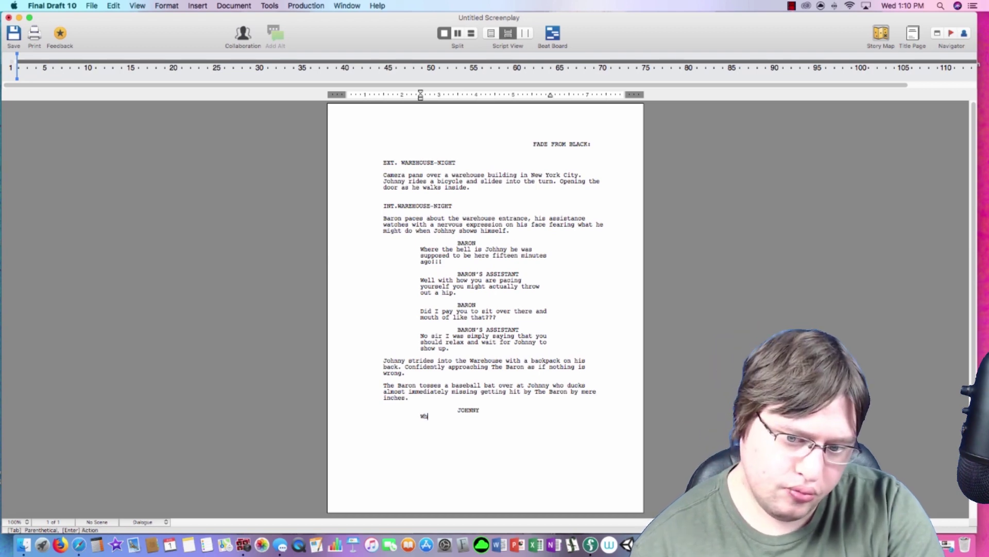
text(at the hell man with a throw like)
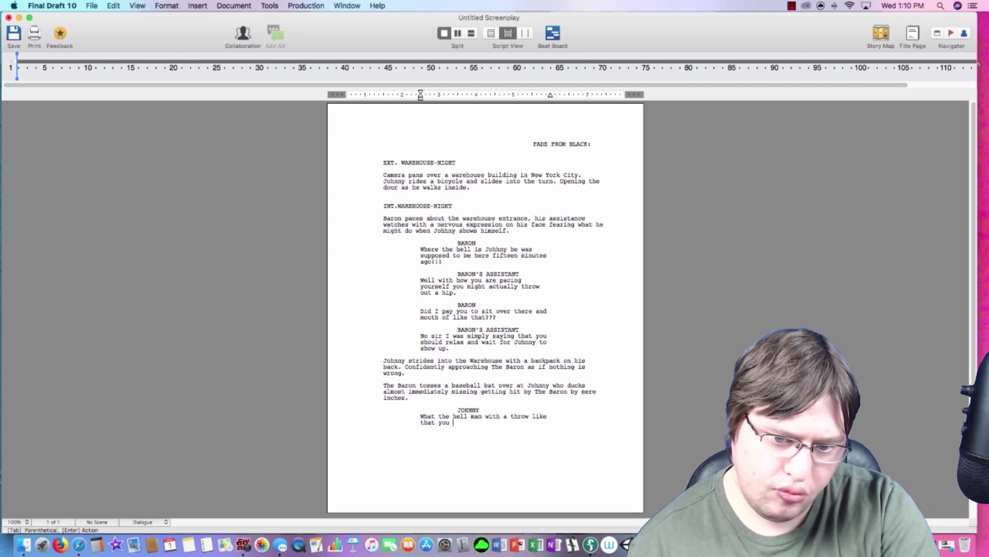
text(df)
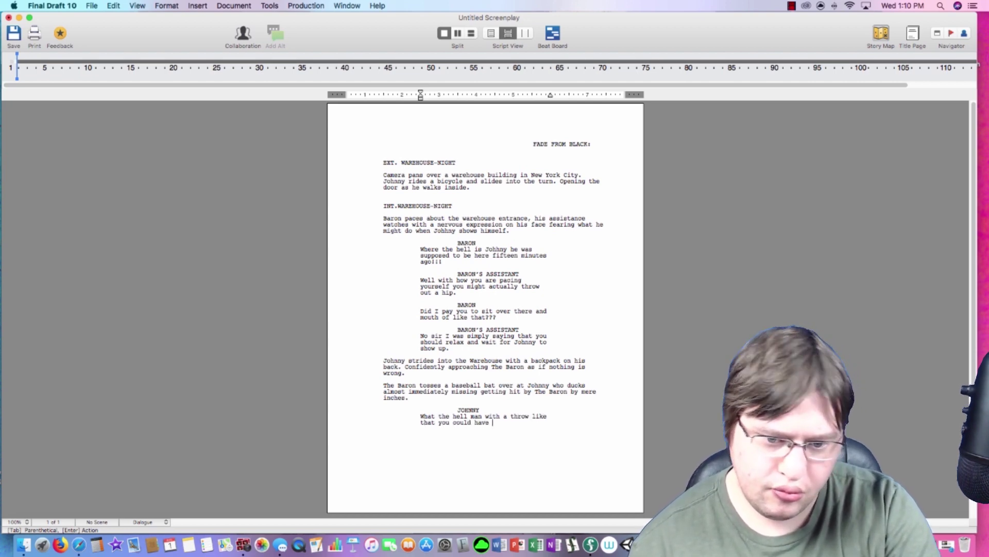
text(killed me???)
key(Return)
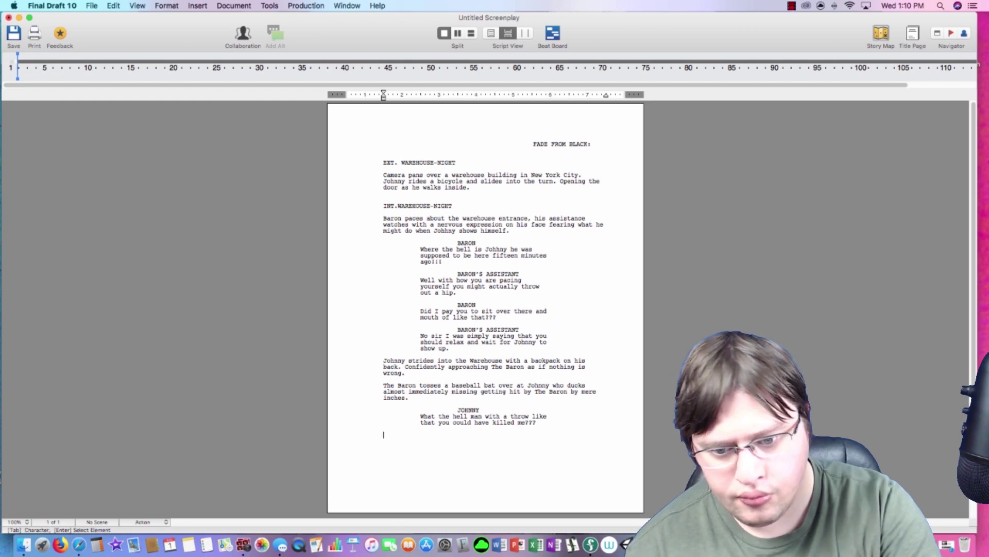
key(Tab)
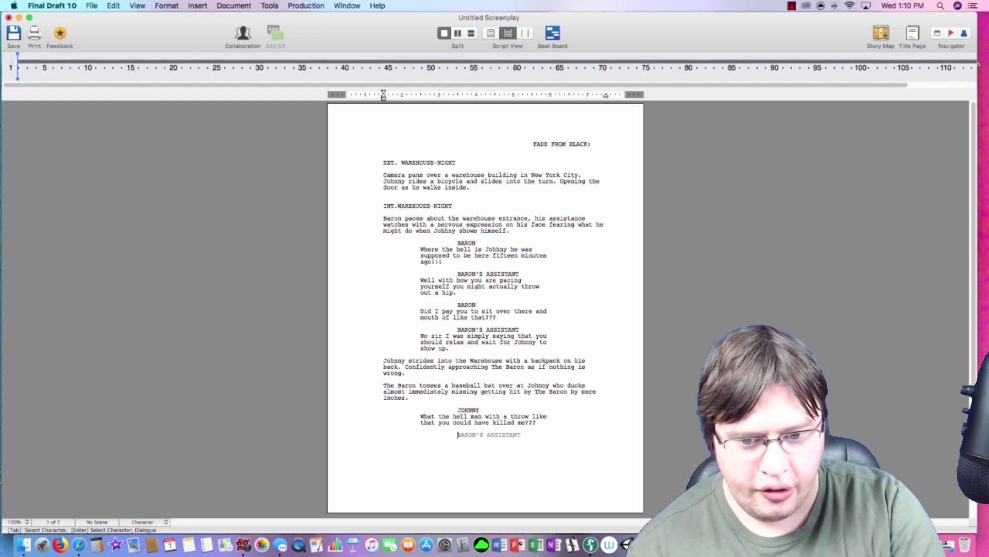
text(THE BARON)
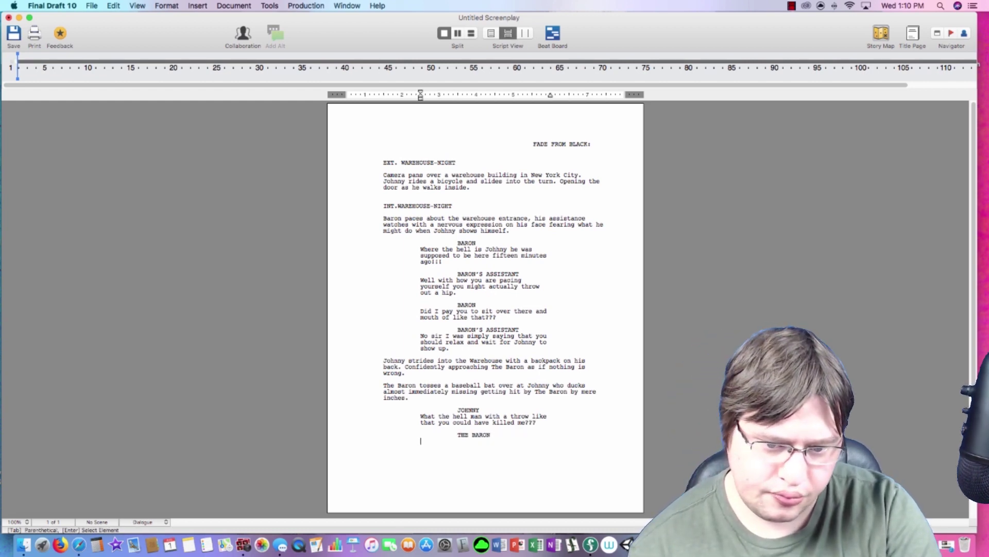
key(Return)
text(With moves)
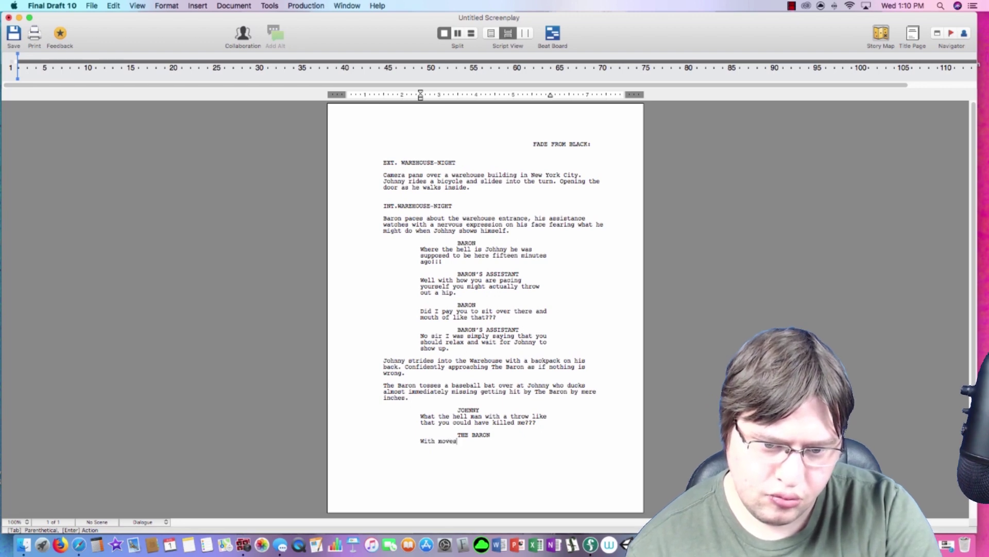
text( coul)
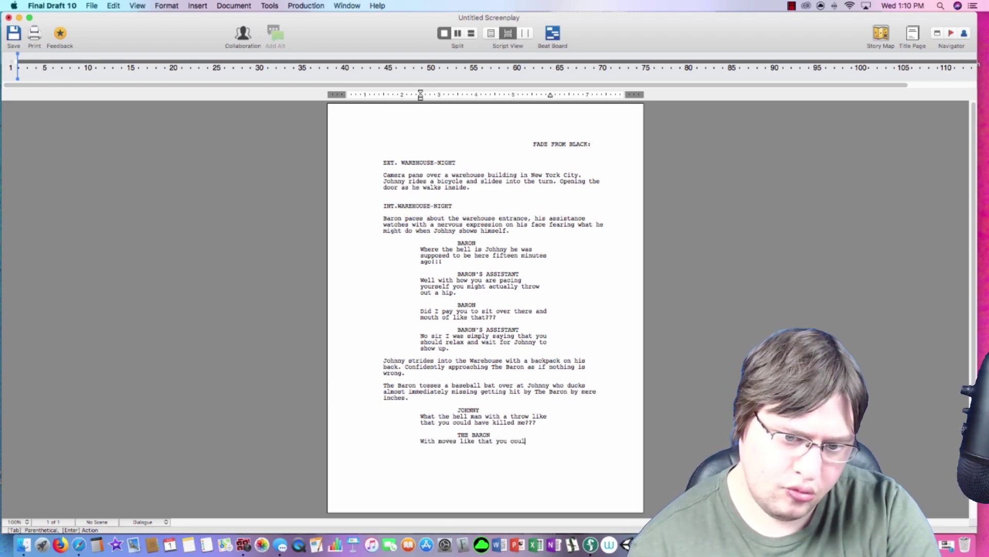
text(d have playe)
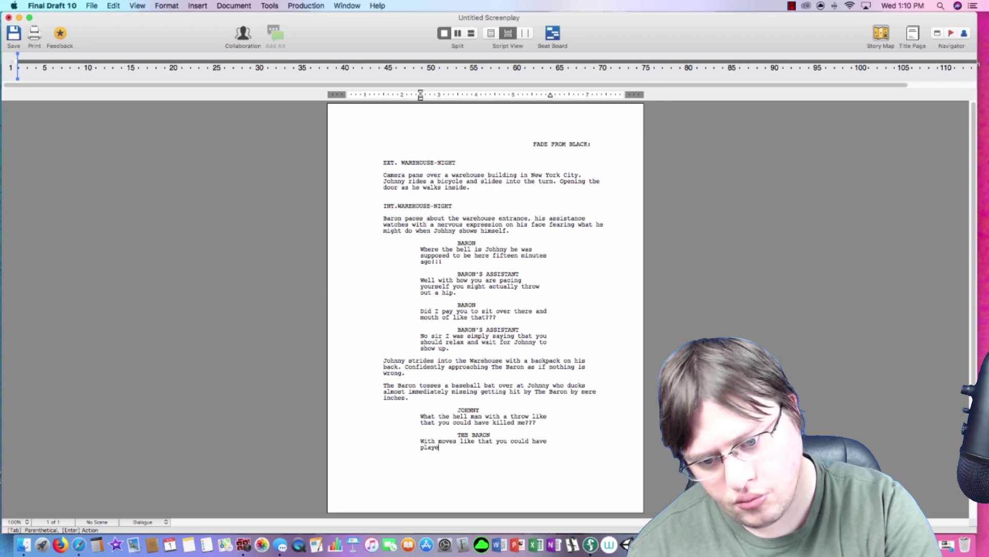
text(d for the big le)
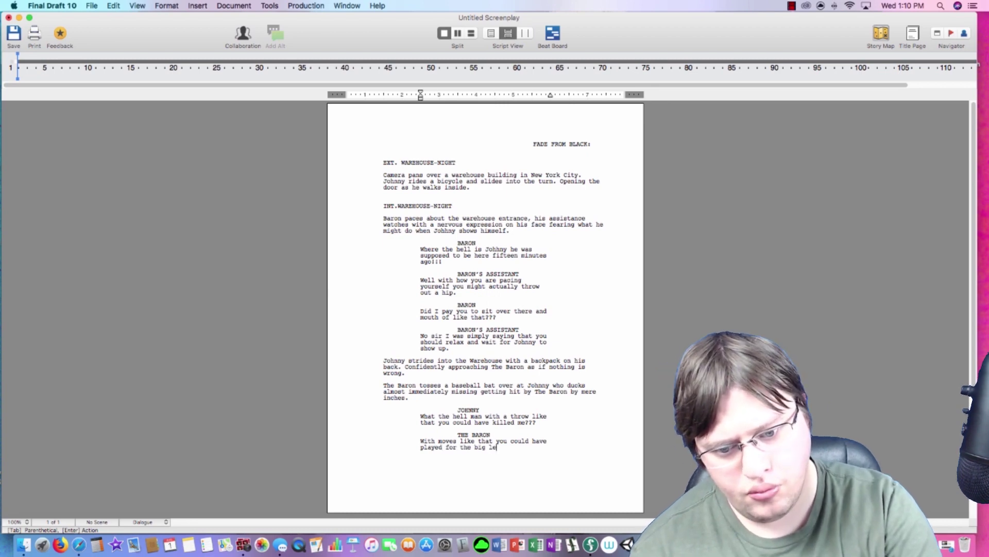
text(agues.)
- Add The Baron's big-leagues jab and JOHNNY's reply that he was never a baseball fan
key(Return)
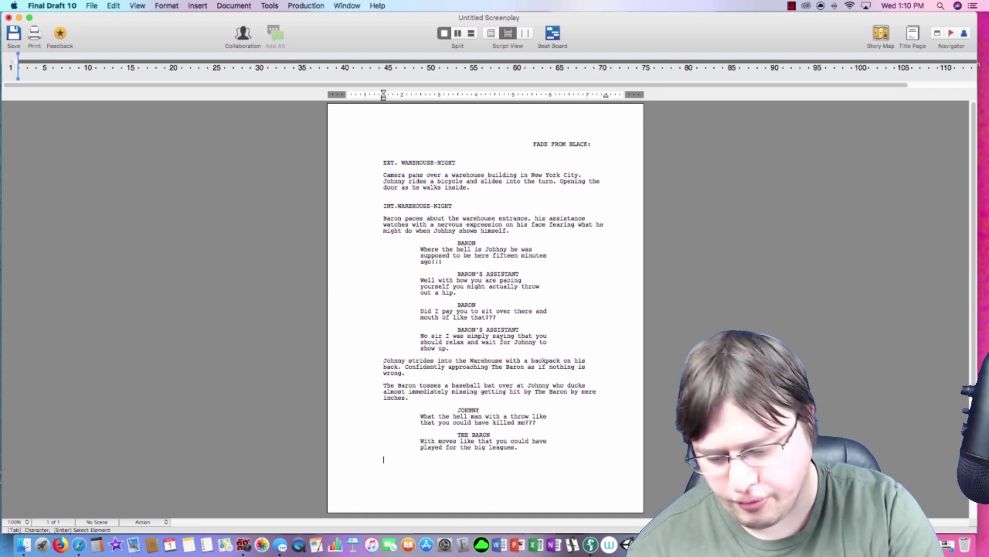
key(Tab)
text(J)
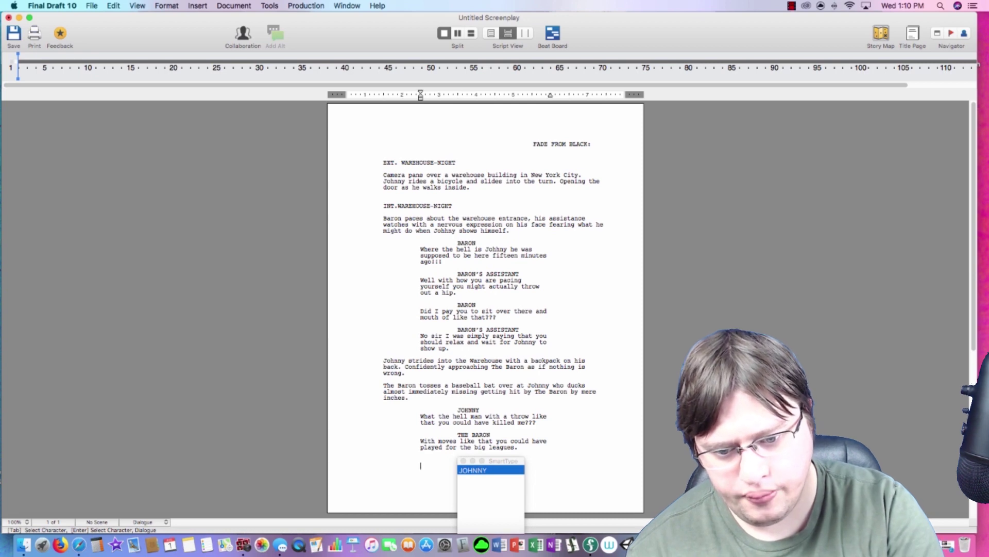
key(Return)
text(Yeah, well I w)
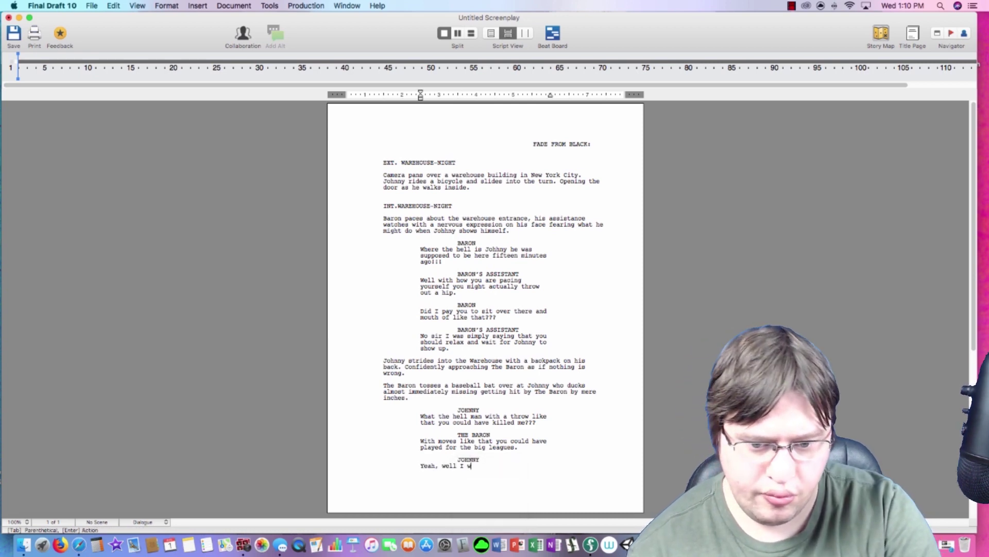
text(asn't ever really a fan of )
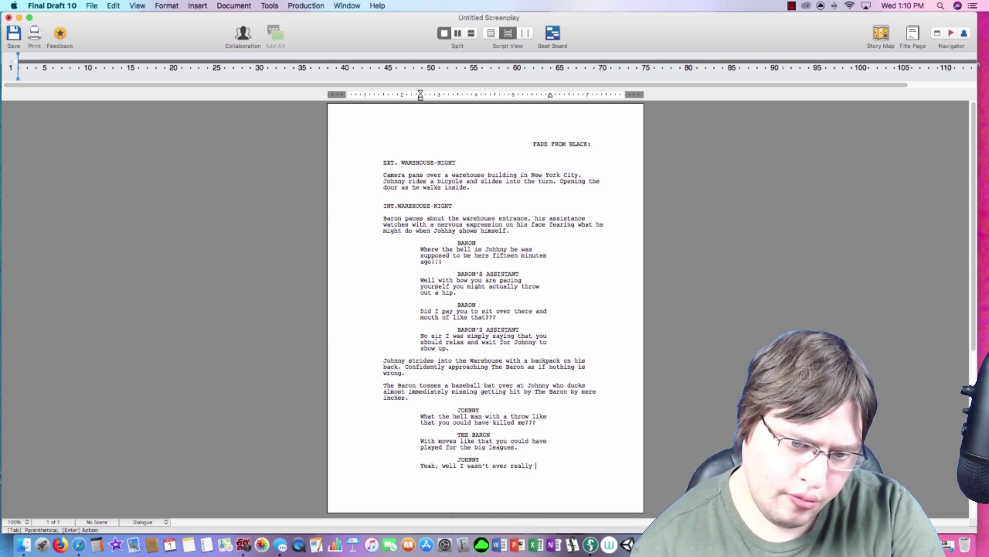
text(baseball.)
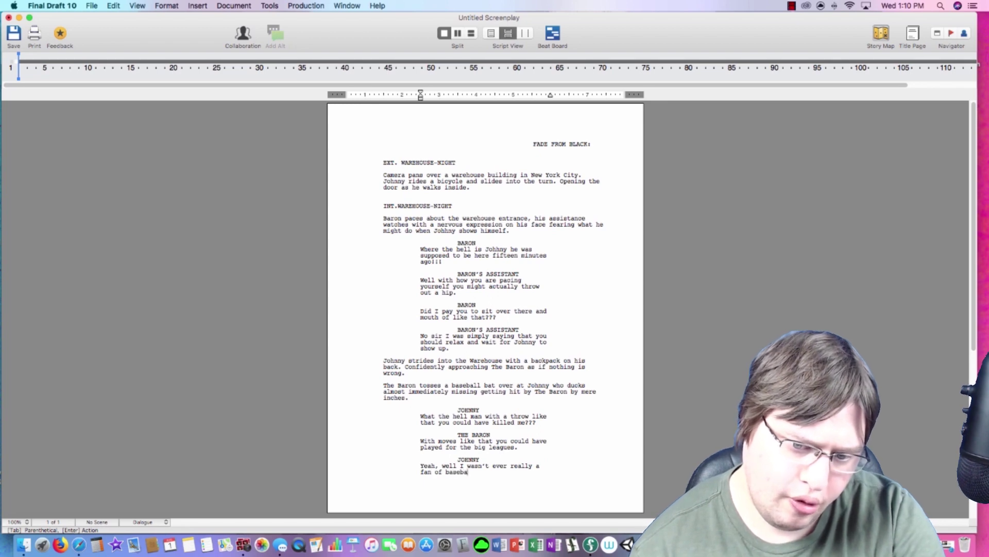
key(Return)
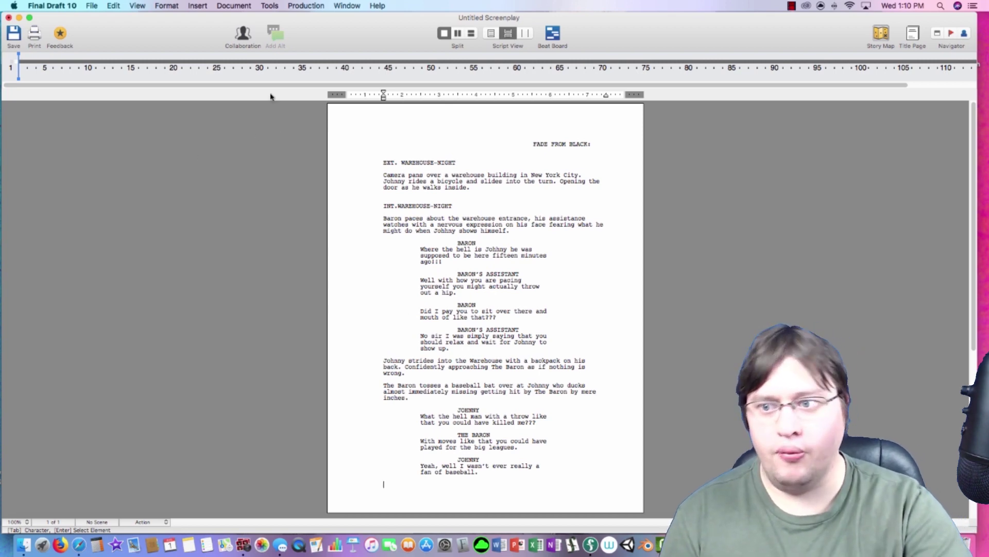
mouse_move(410, 87)
mouse_down()
mouse_move(513, 80)
mouse_move(55, 84)
mouse_up()
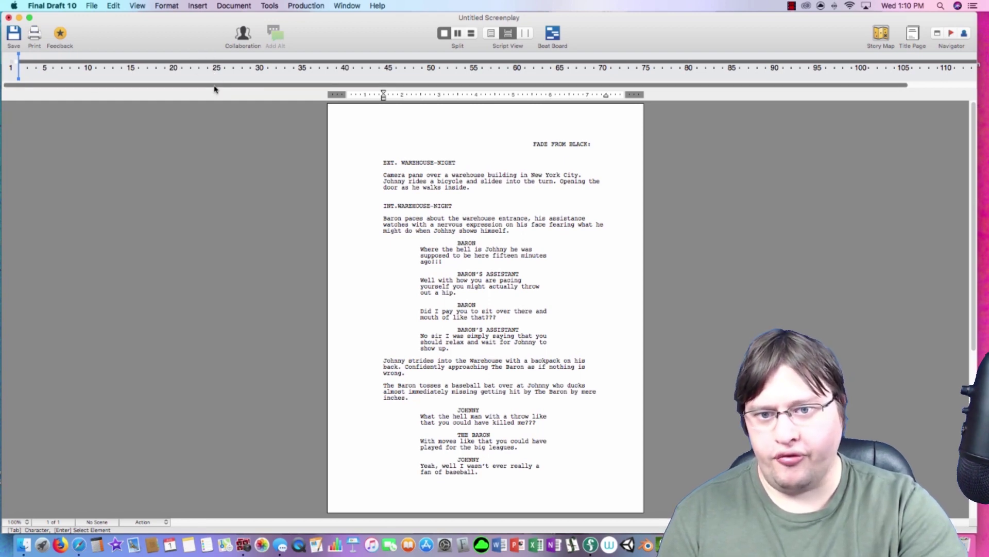
drag(216, 85, 927, 85)
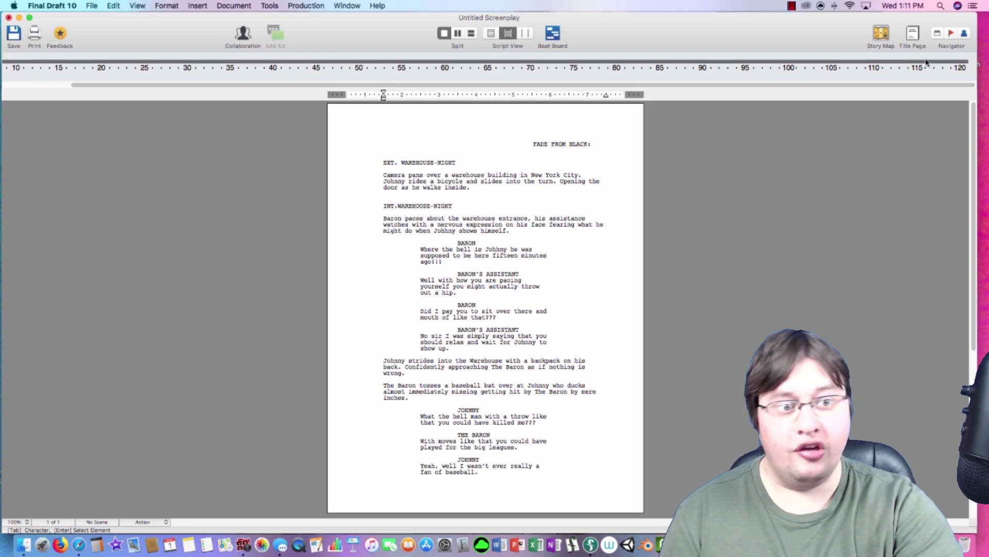
drag(445, 86, 236, 88)
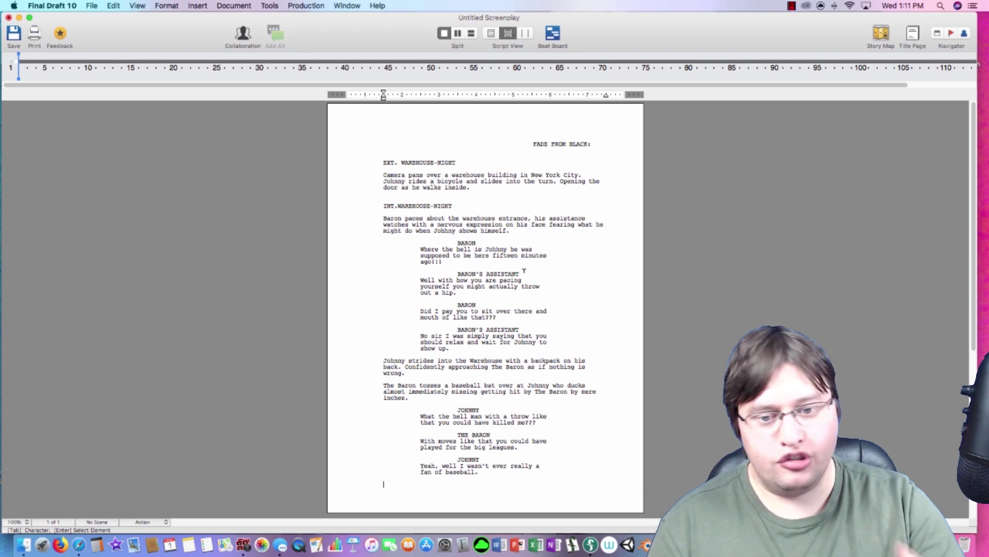
click(528, 273)
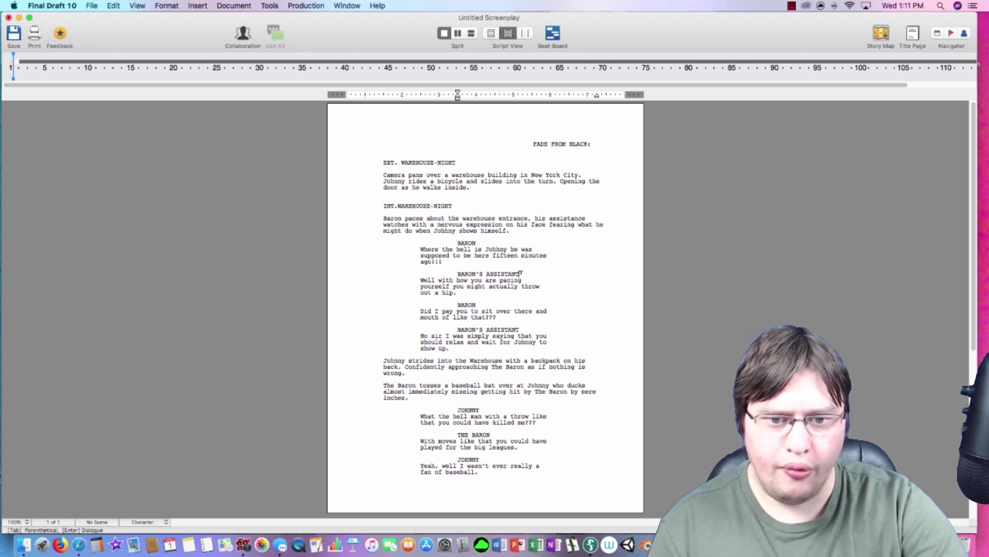
text(()
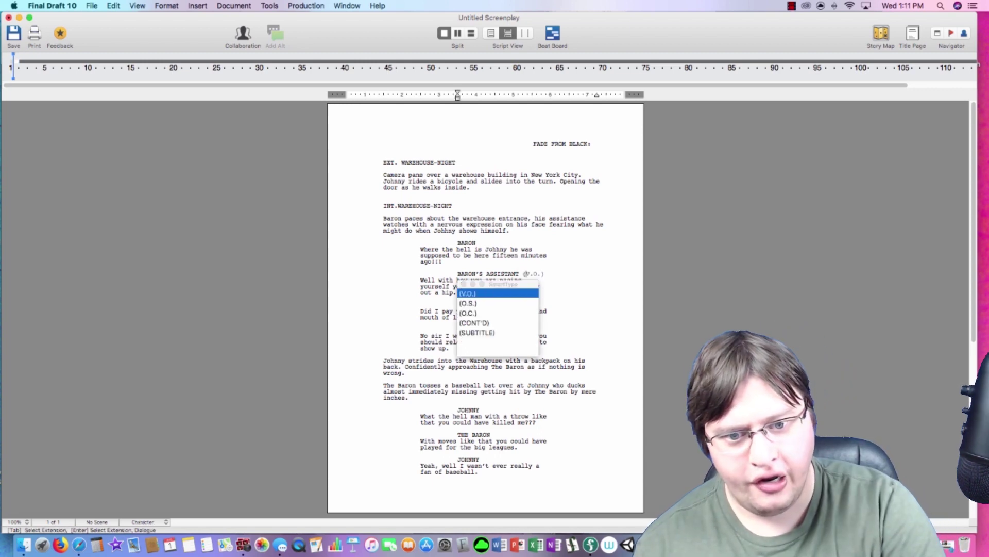
text(v)
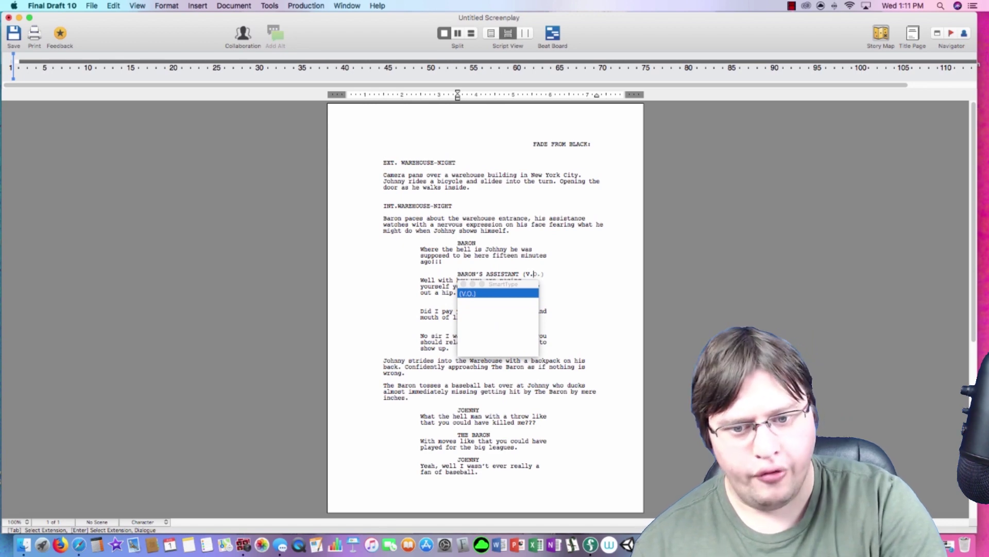
key(BackSpace)
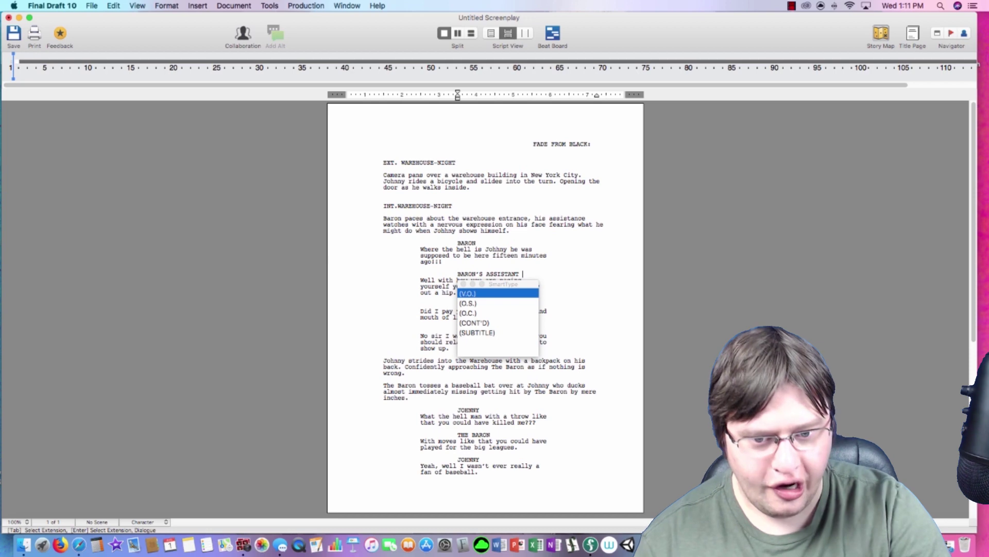
key(Escape)
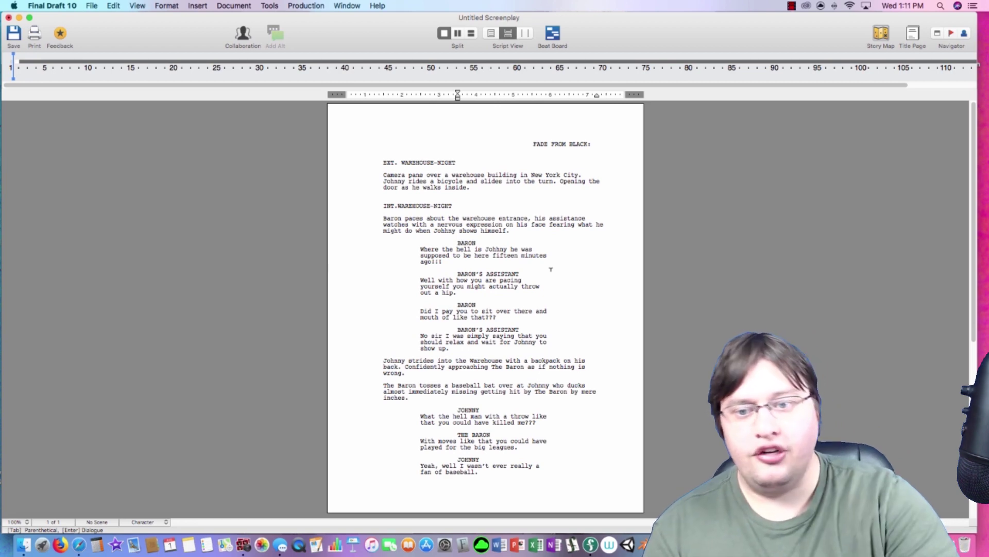
click(92, 6)
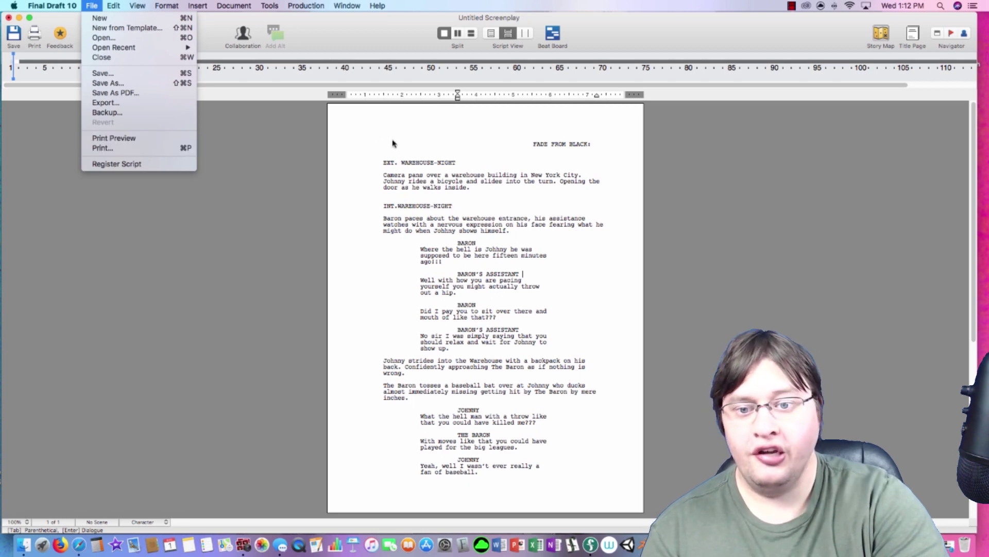
click(486, 480)
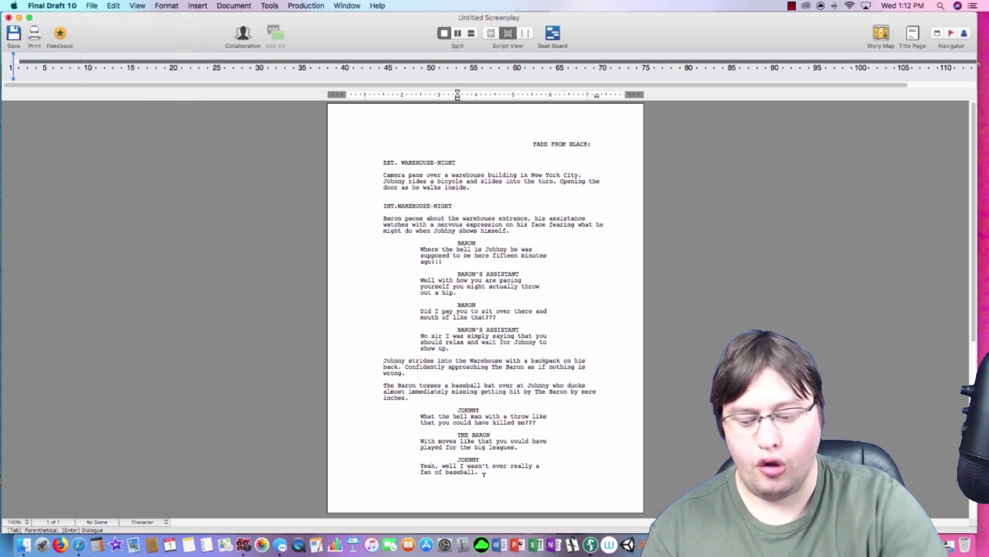